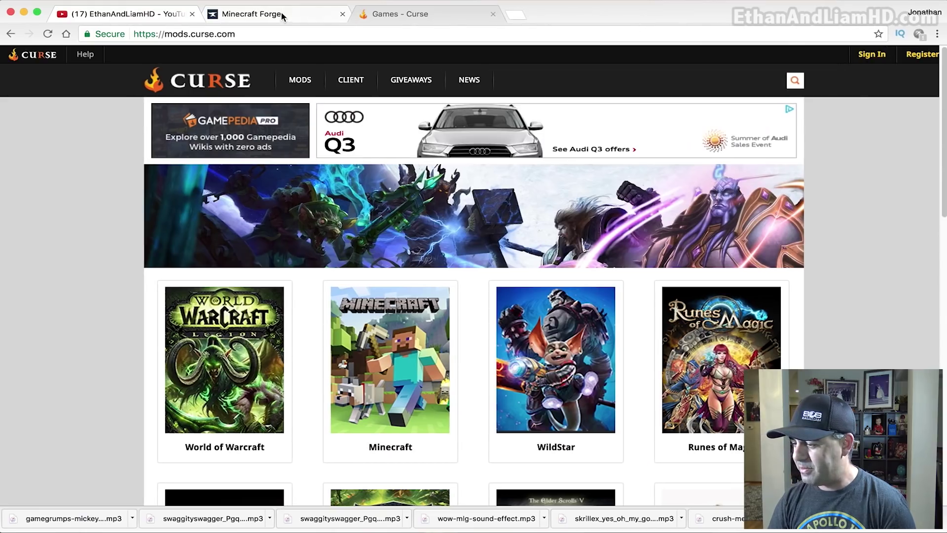
Switch to the Minecraft Forge downloads tab next to the Curse mods page.
left_click(282, 13)
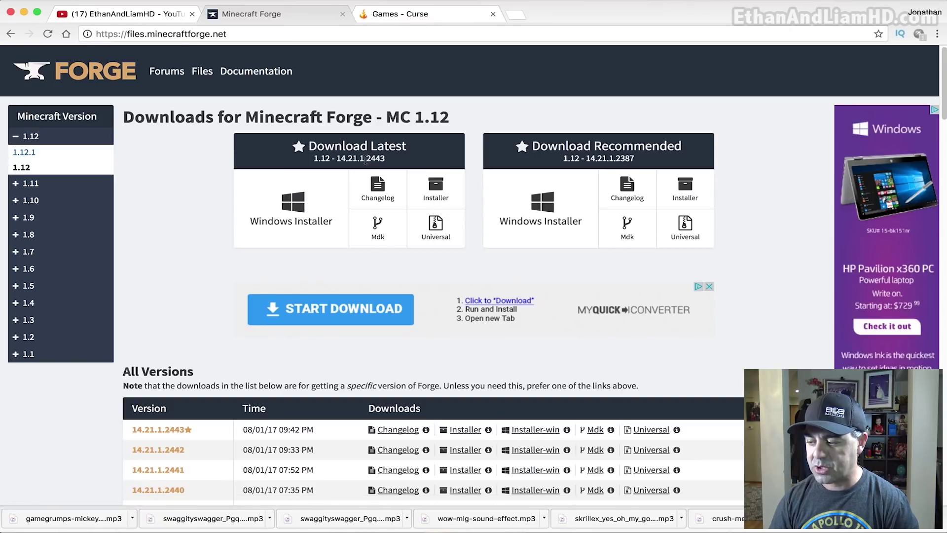
Request the latest Forge 1.12 installer (14.21.1.2443) from the Download Latest section.
left_click(444, 190)
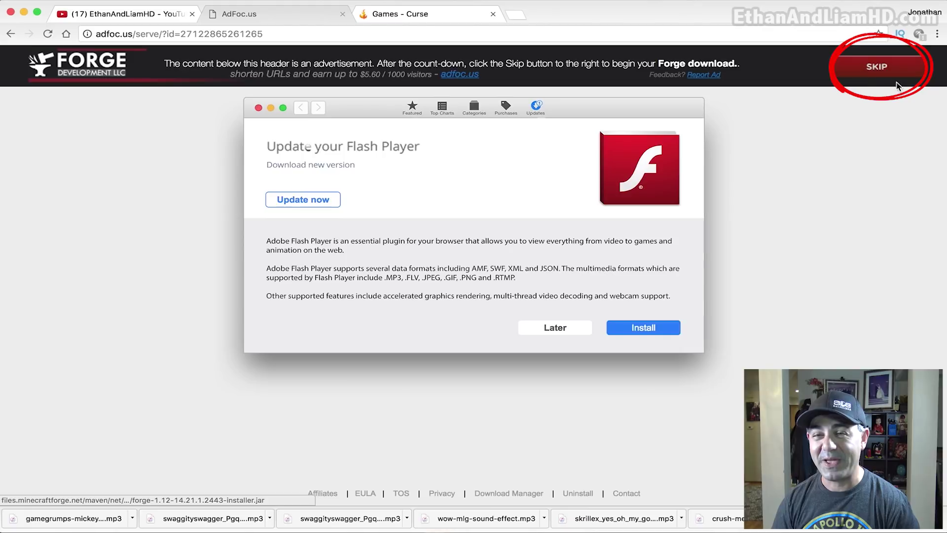
Skip the AdFoc.us ad, keep the Forge installer jar, and minimize Chrome to the desktop.
left_click(886, 72)
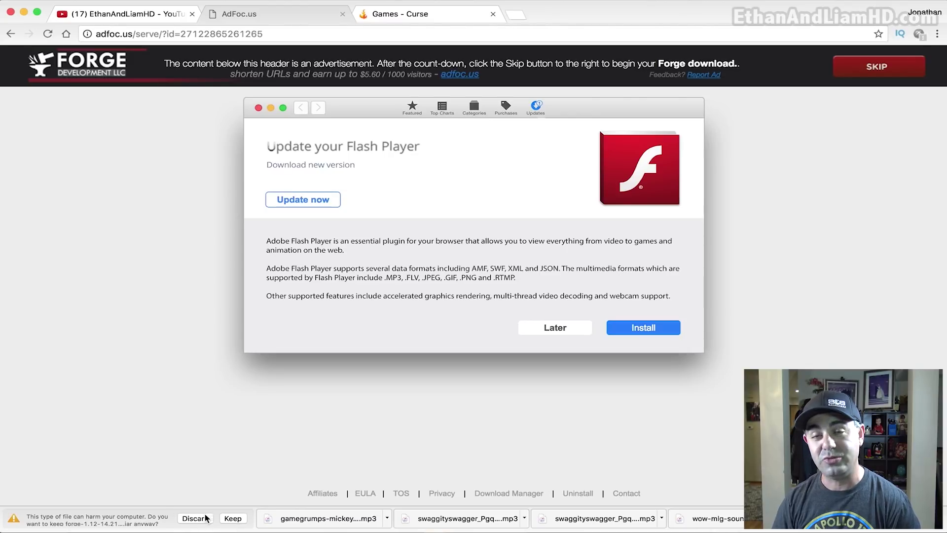
left_click(233, 518)
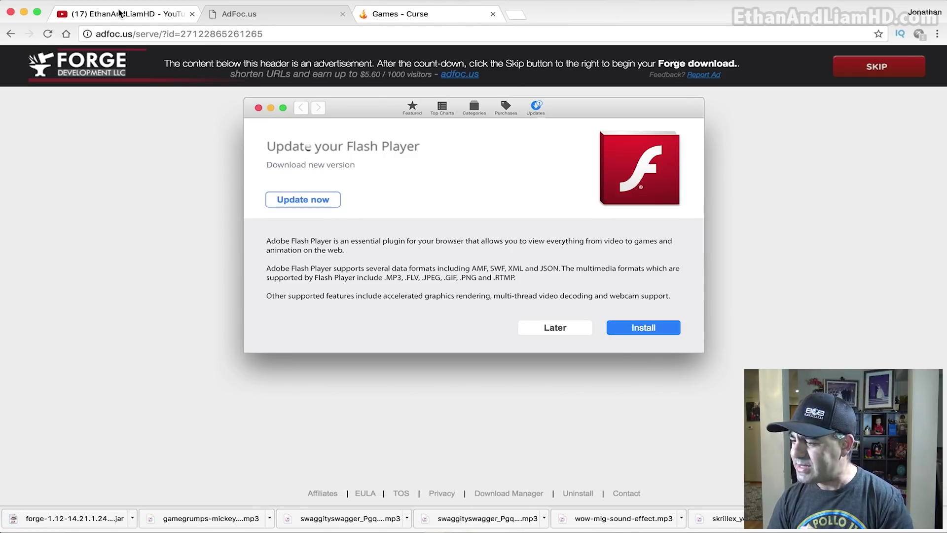
left_click(23, 12)
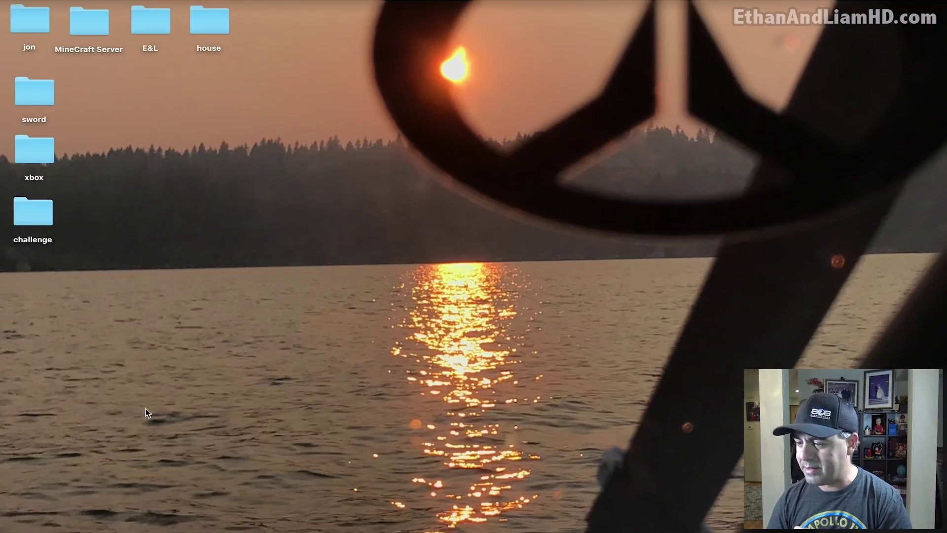
In Finder's Downloads, try launching forge-1.12-14.21.1.2443-installer.jar and dismiss the unidentified-developer warning.
mouse_move(128, 527)
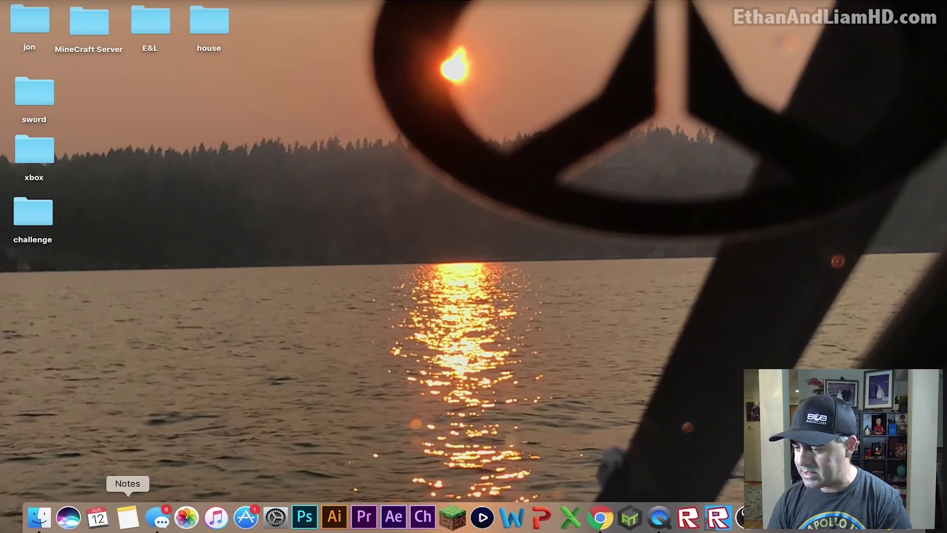
left_click(38, 518)
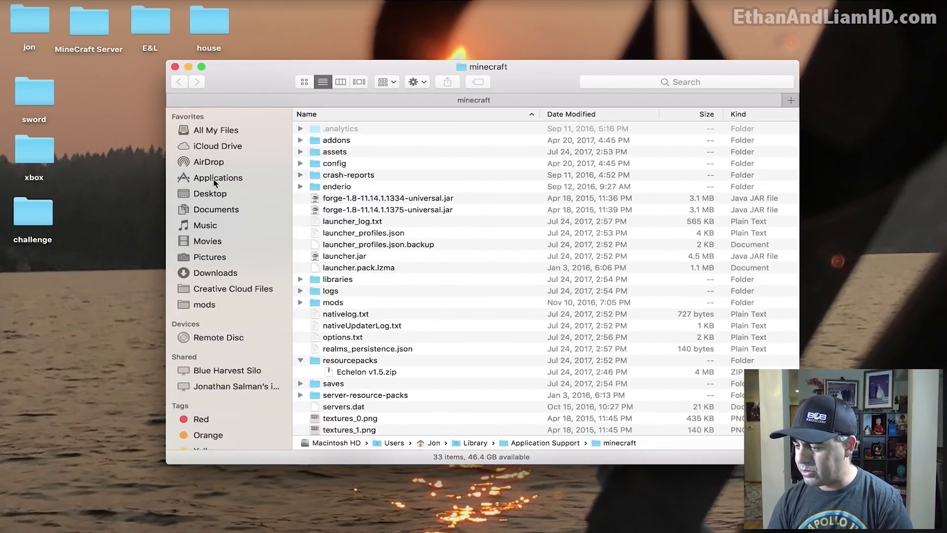
left_click(209, 274)
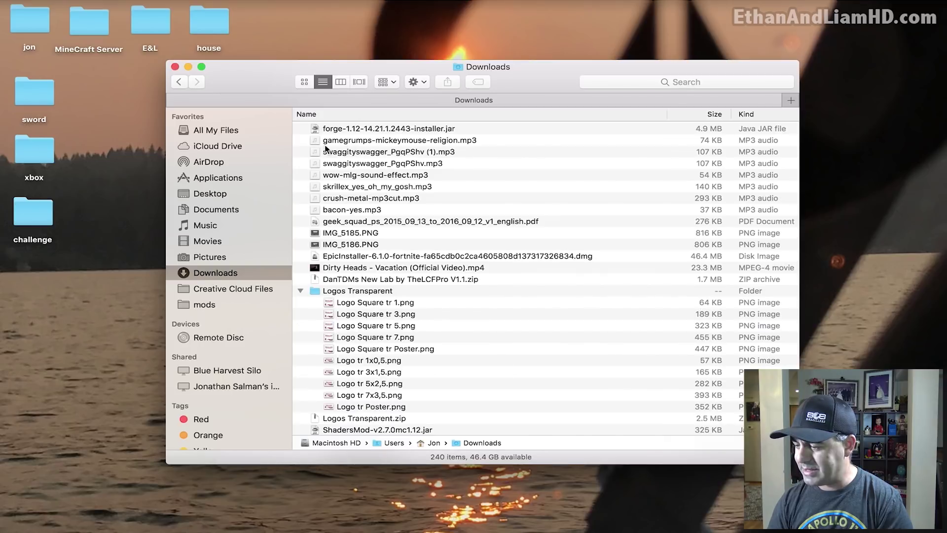
left_click(347, 128)
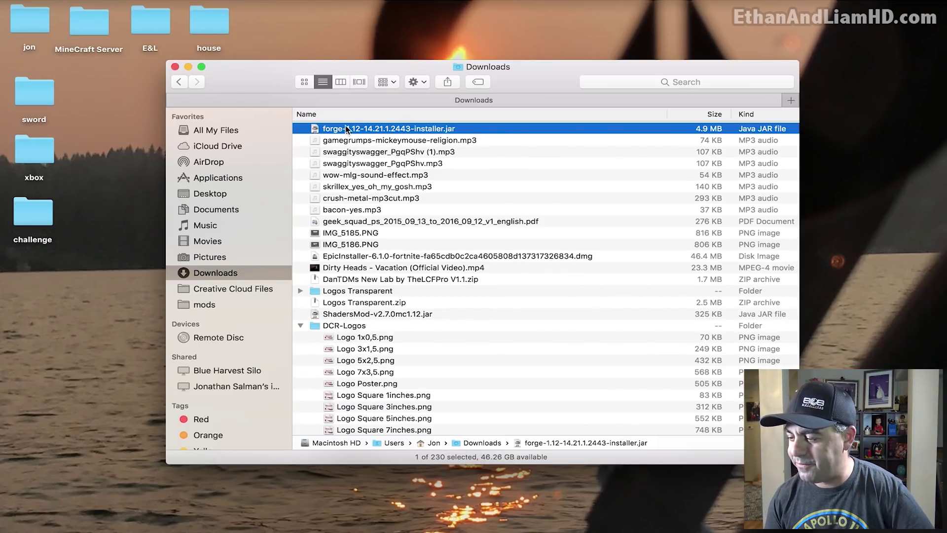
double_click(345, 127)
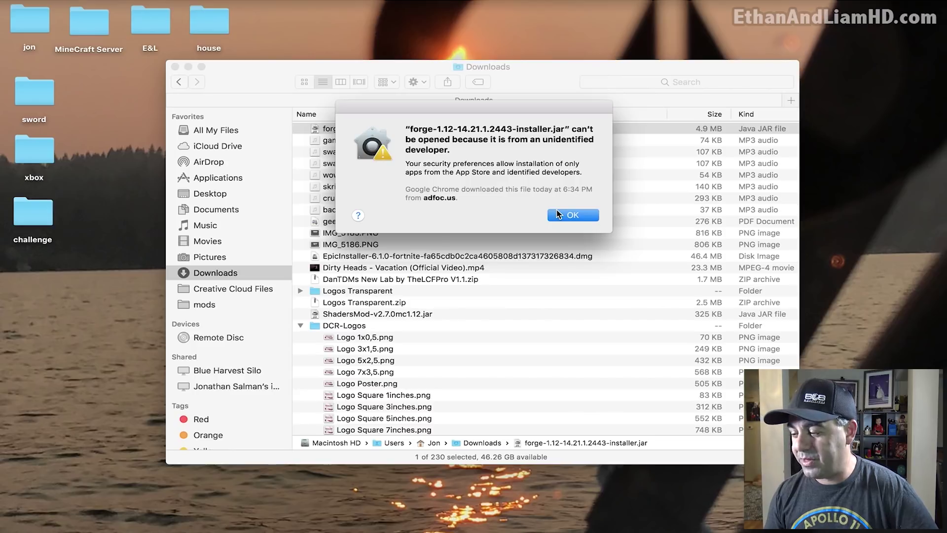
left_click(576, 216)
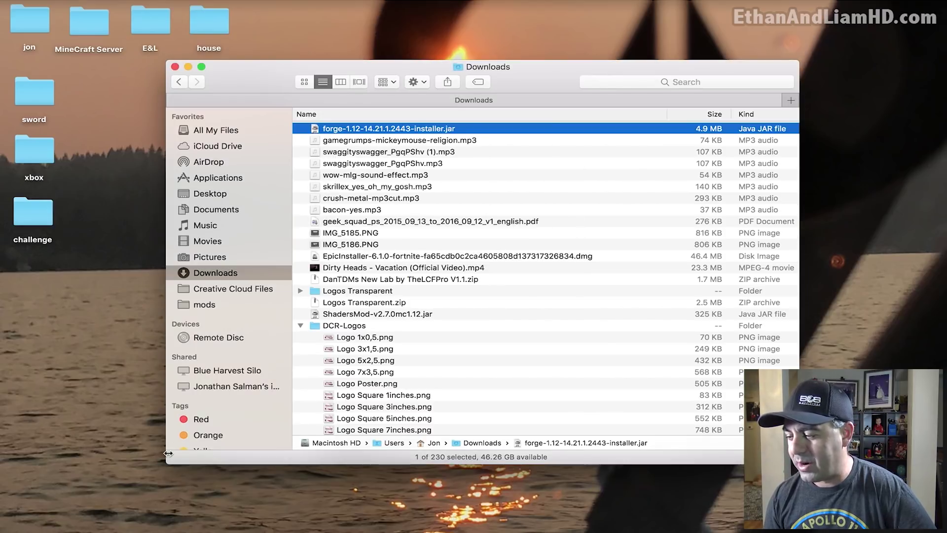
In System Preferences' Security & Privacy, choose Open Anyway for the blocked Forge installer jar.
mouse_move(163, 518)
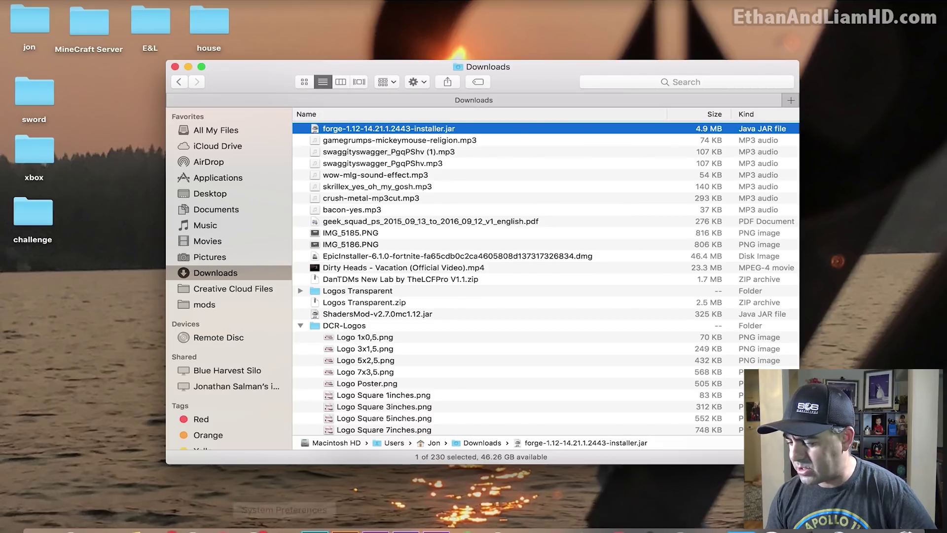
left_click(284, 517)
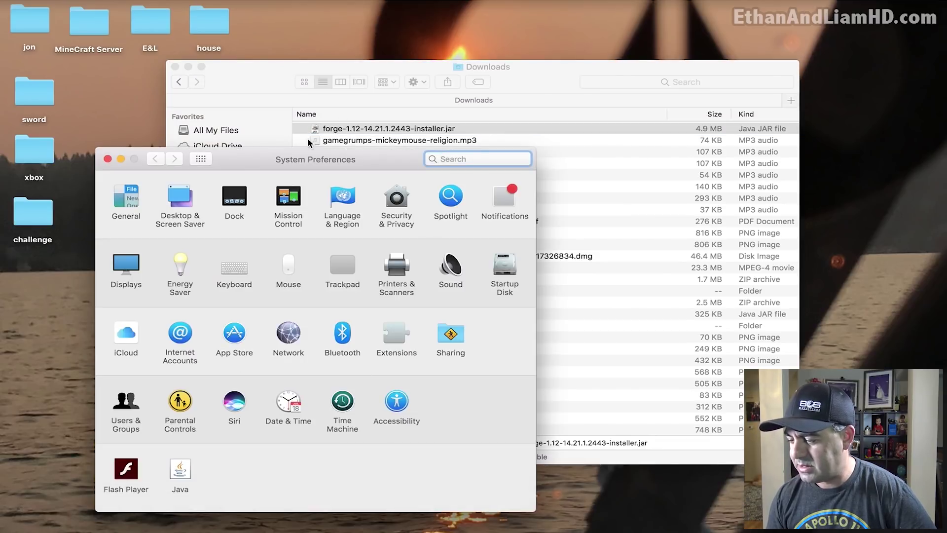
left_click(396, 199)
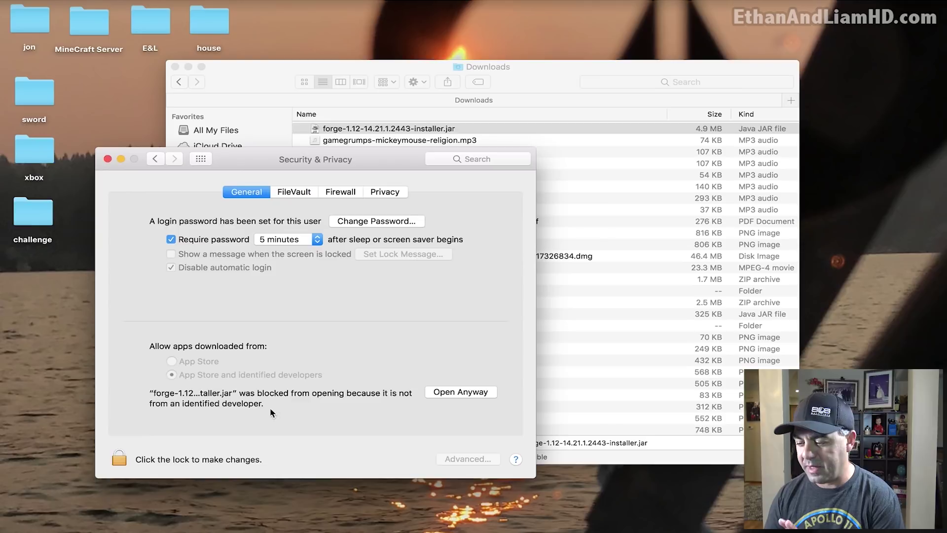
left_click(463, 393)
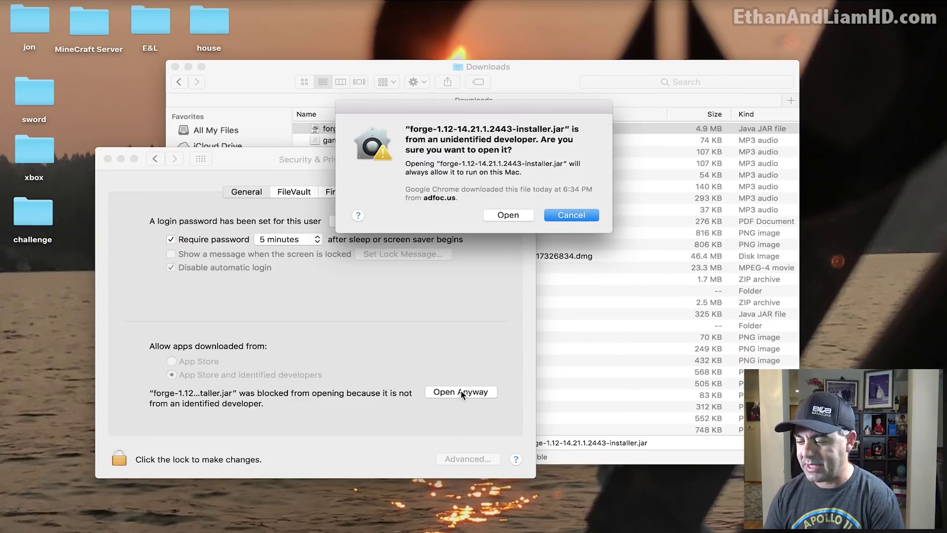
Confirm opening the installer and install the Forge 1.12 client into the minecraft folder.
left_click(514, 217)
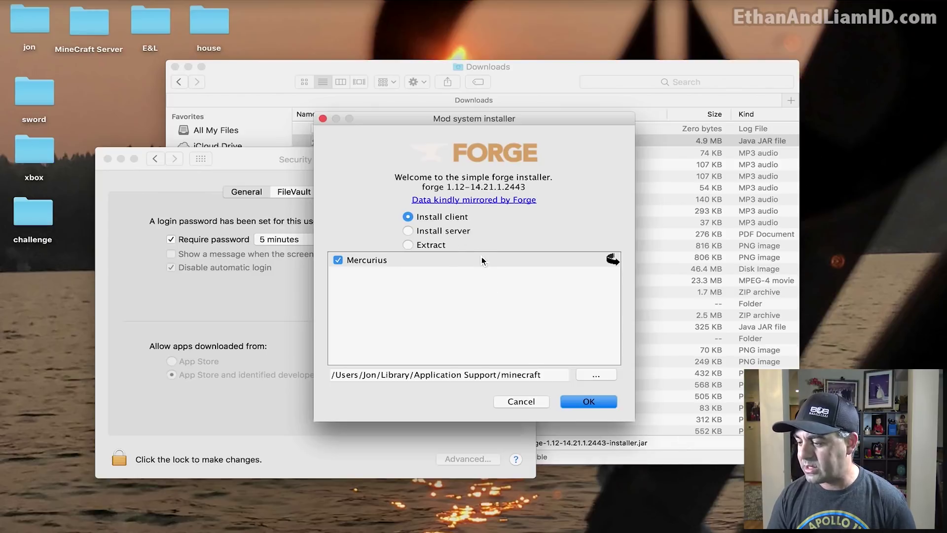
mouse_move(479, 260)
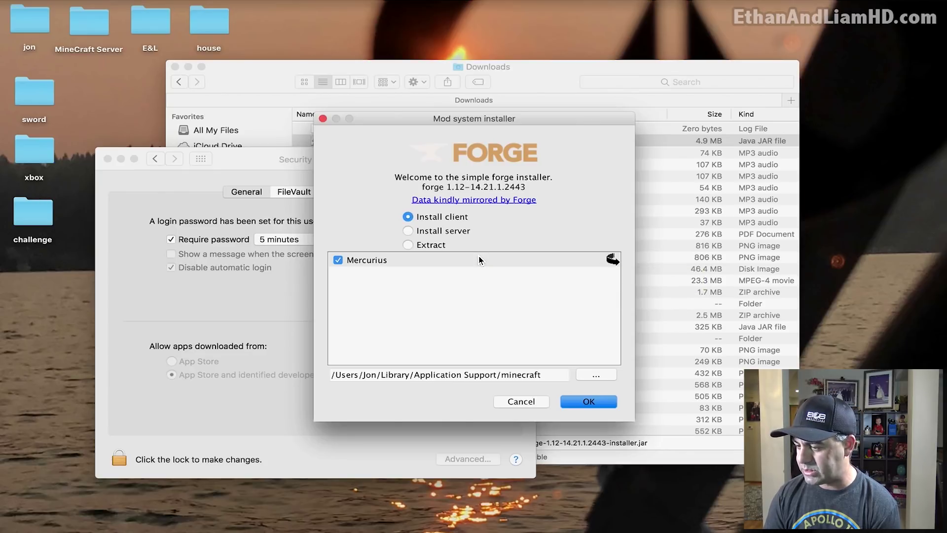
left_click(589, 402)
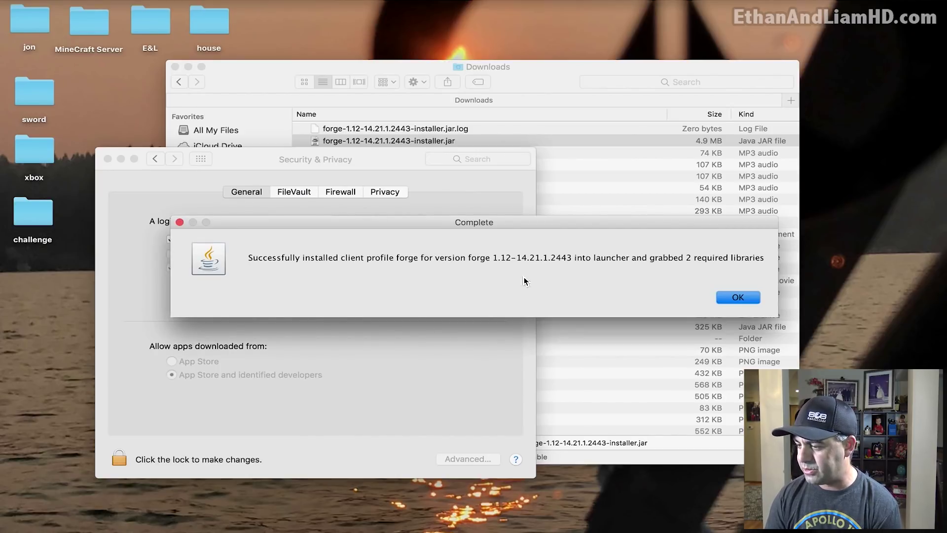
Dismiss the Forge install-complete message and close the Security & Privacy and Downloads windows.
left_click(737, 298)
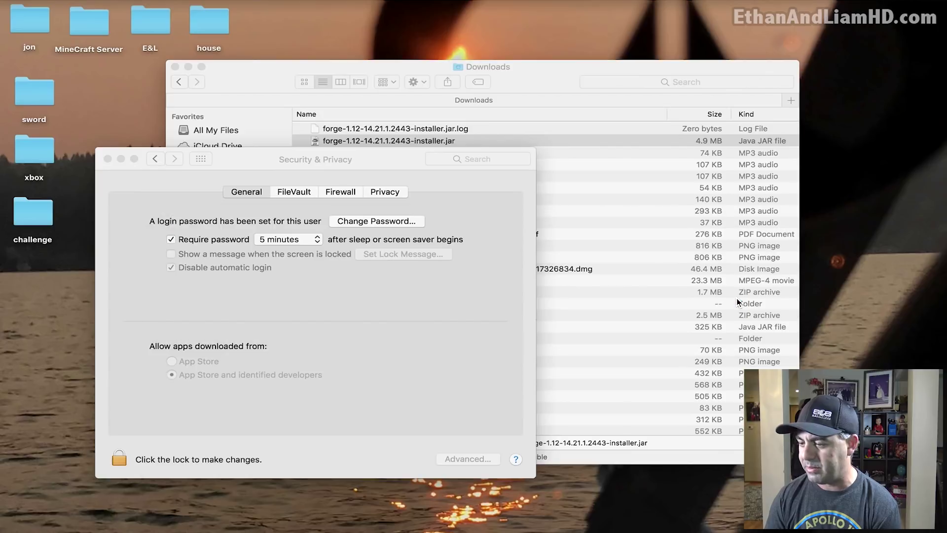
left_click(378, 176)
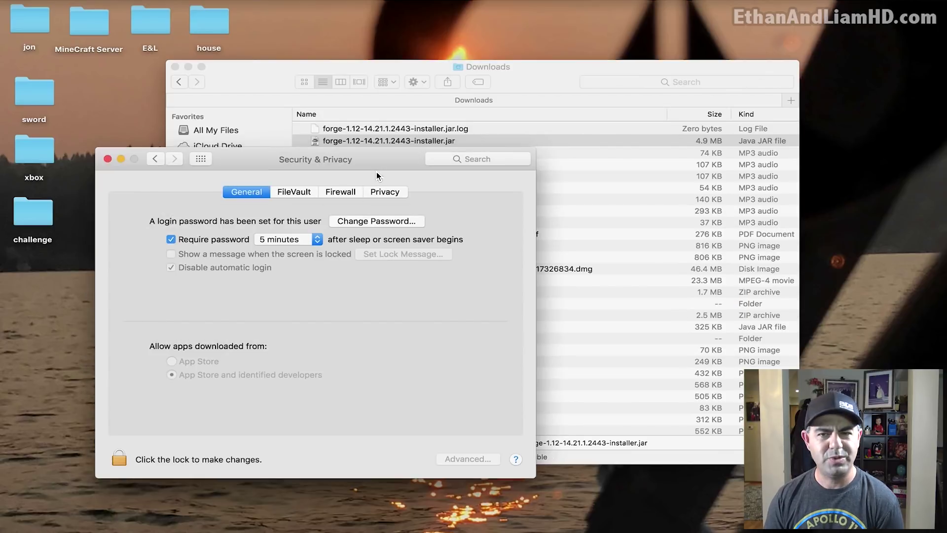
left_click(107, 158)
left_click(156, 78)
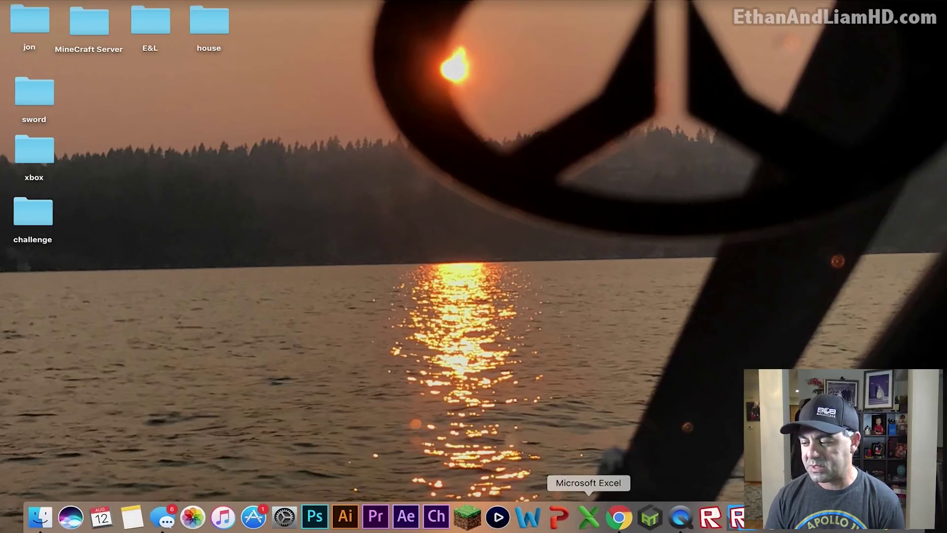
Return to Chrome and close the AdFoc.us tab, back on the Curse home page.
mouse_move(646, 527)
left_click(619, 518)
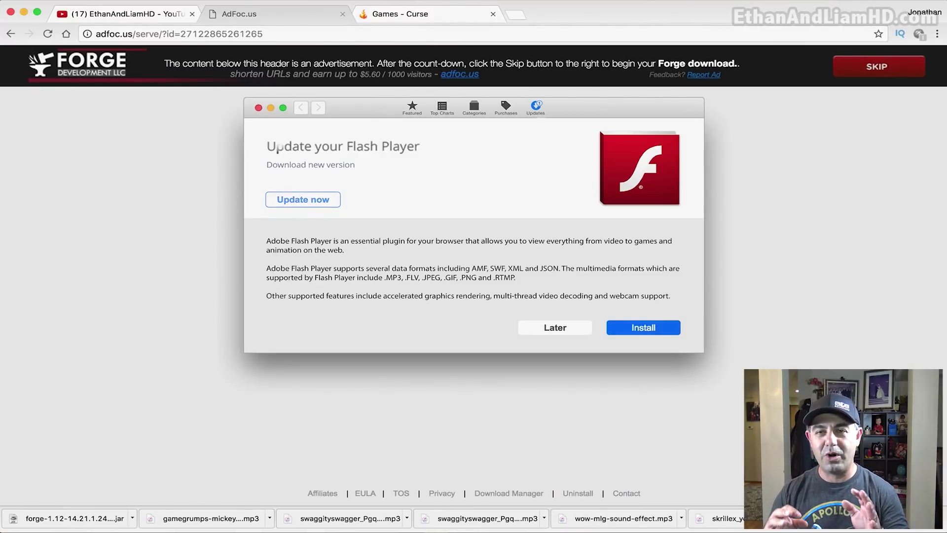
left_click(342, 14)
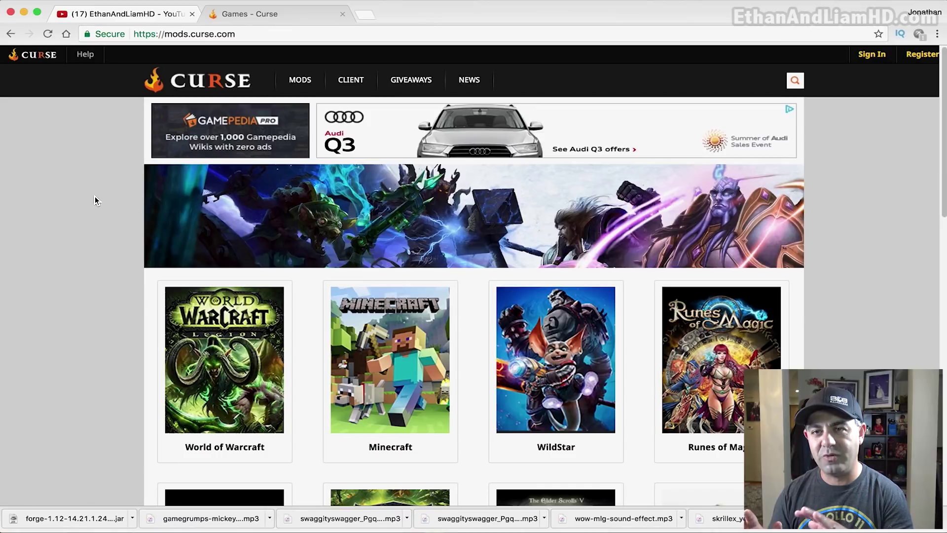
mouse_move(402, 432)
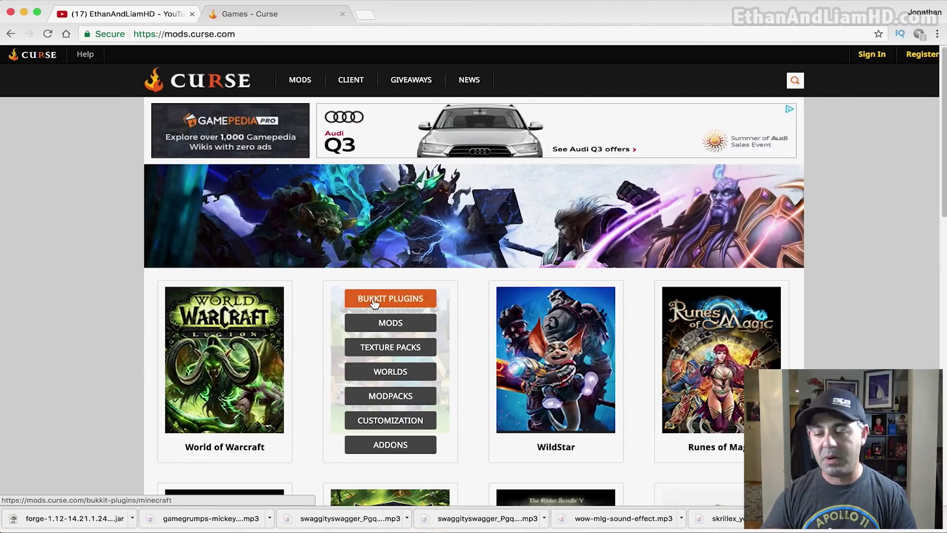
Open Curse's Minecraft mods listing and filter it to game version 1.10.2.
left_click(408, 329)
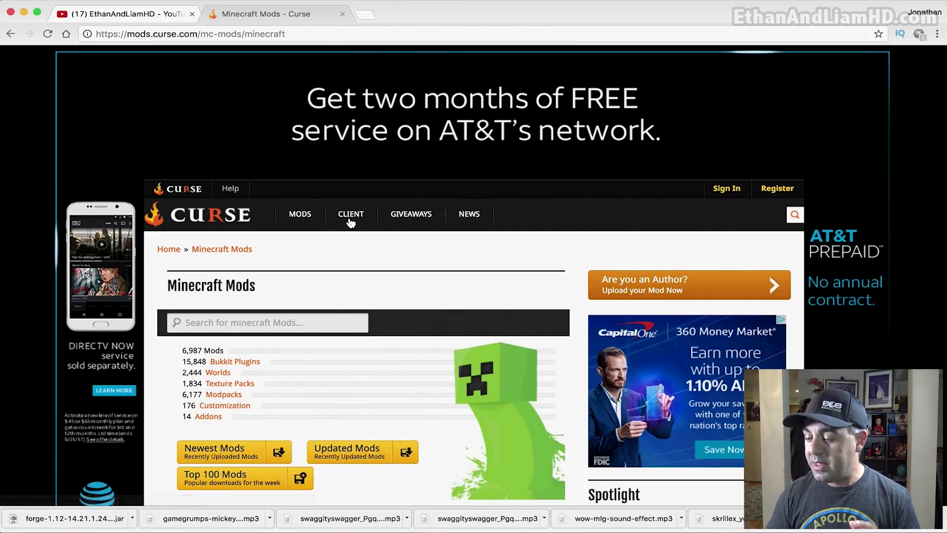
scroll(349, 221, "down", 3)
scroll(349, 222, "down", 3)
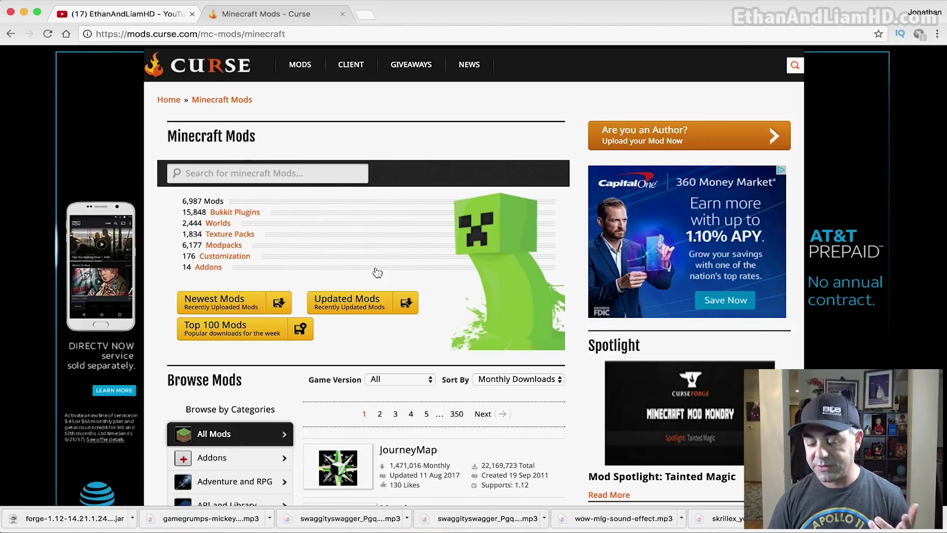
left_click(428, 380)
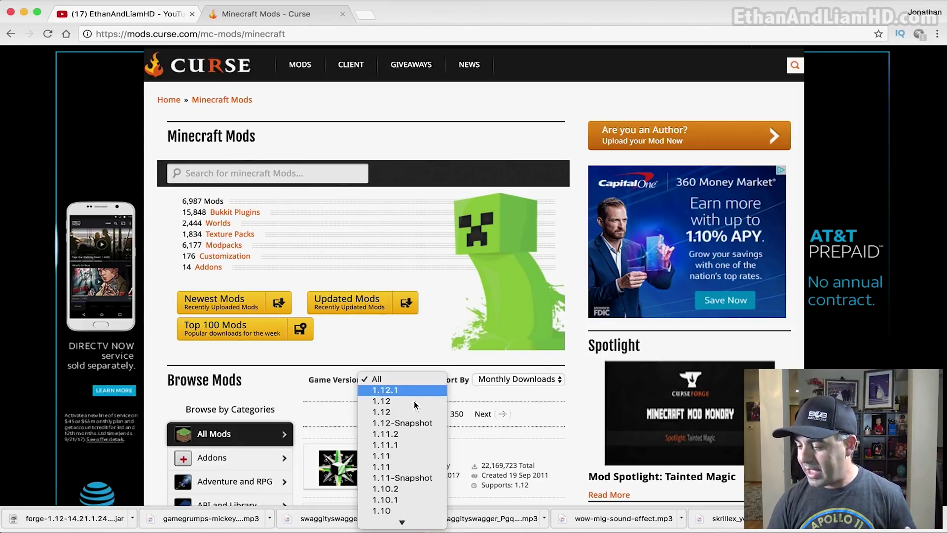
left_click(393, 488)
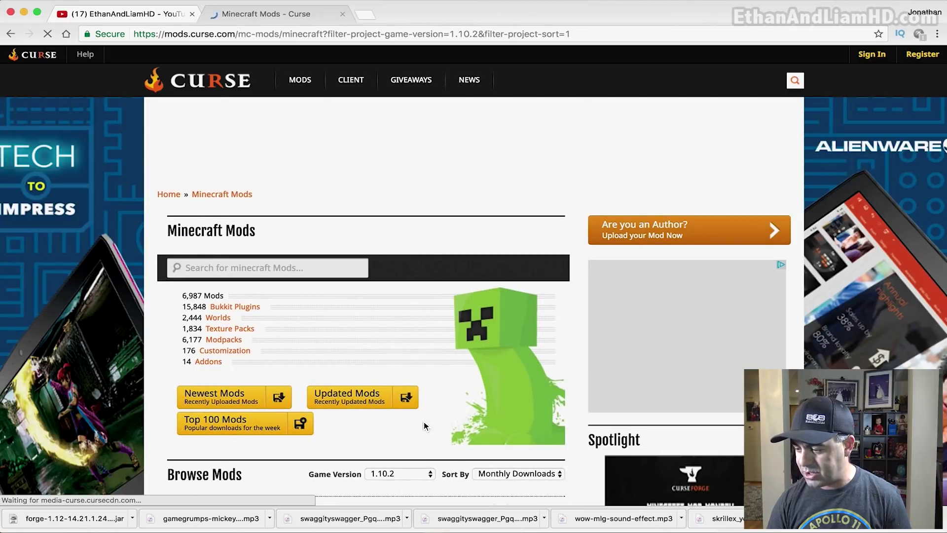
scroll(425, 426, "down", 3)
Change the mods filter to Minecraft 1.12 and open the Just Enough Items (JEI) page.
left_click(430, 399)
left_click(404, 316)
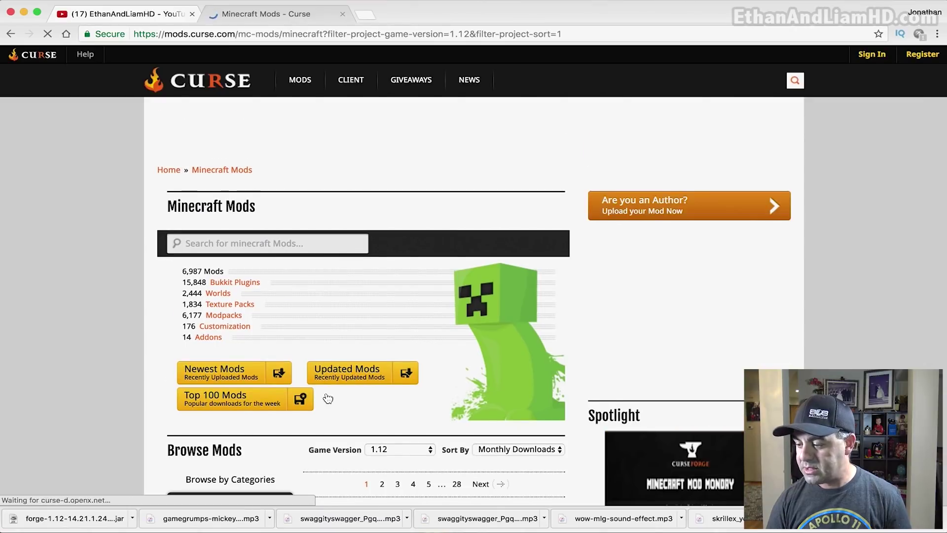
scroll(332, 429, "down", 10)
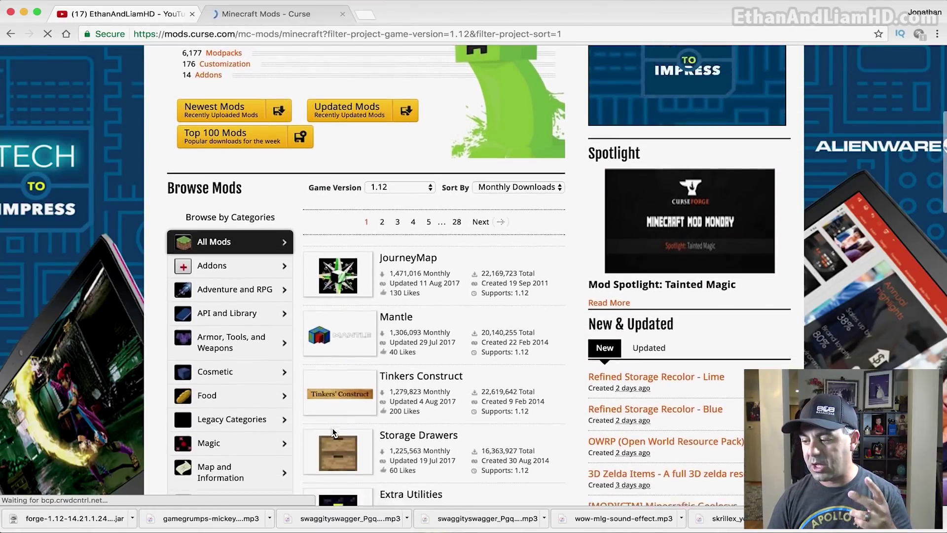
scroll(333, 428, "down", 5)
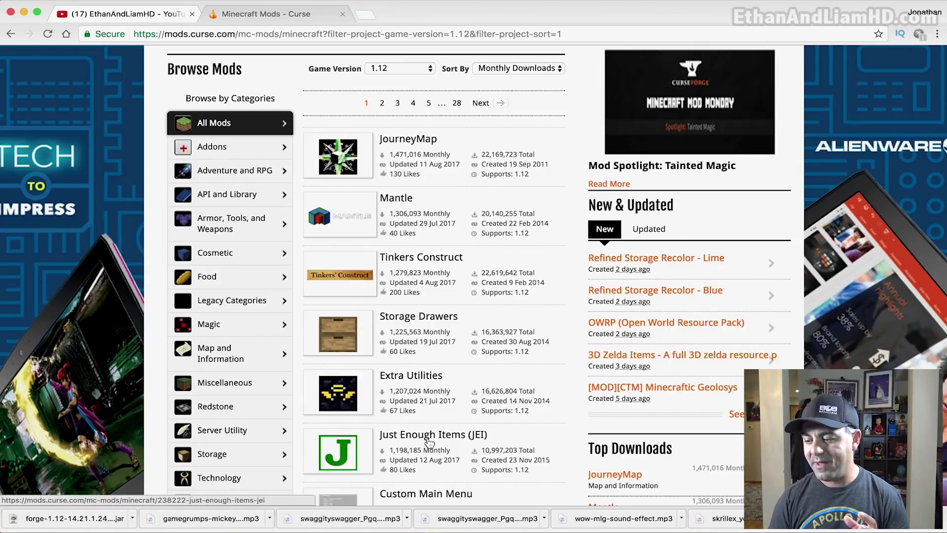
scroll(440, 393, "down", 3)
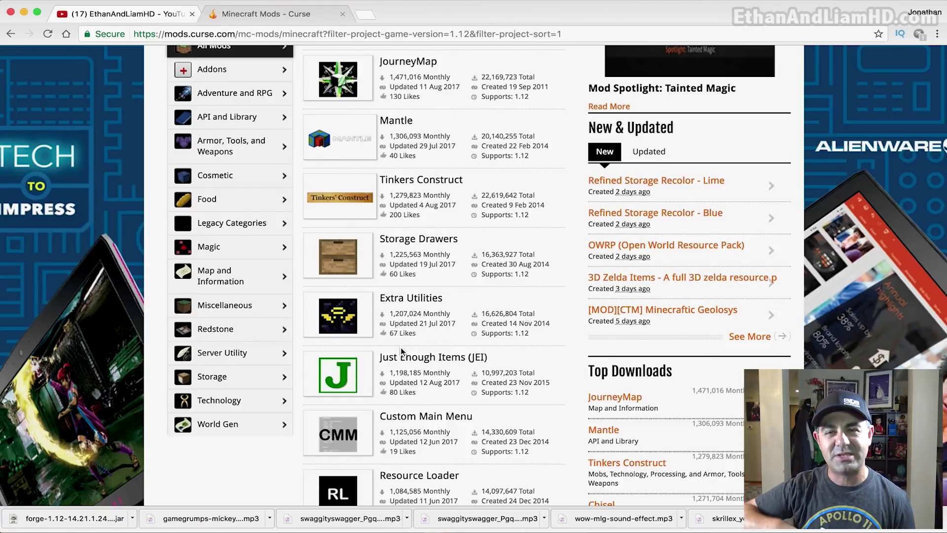
left_click(409, 363)
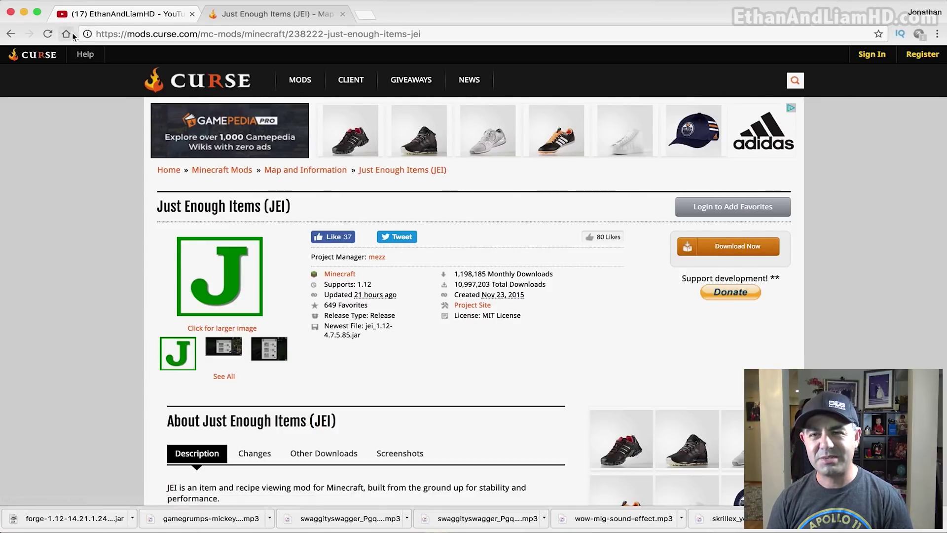
Go back to the mods list and reopen the Just Enough Items (JEI) page.
left_click(10, 34)
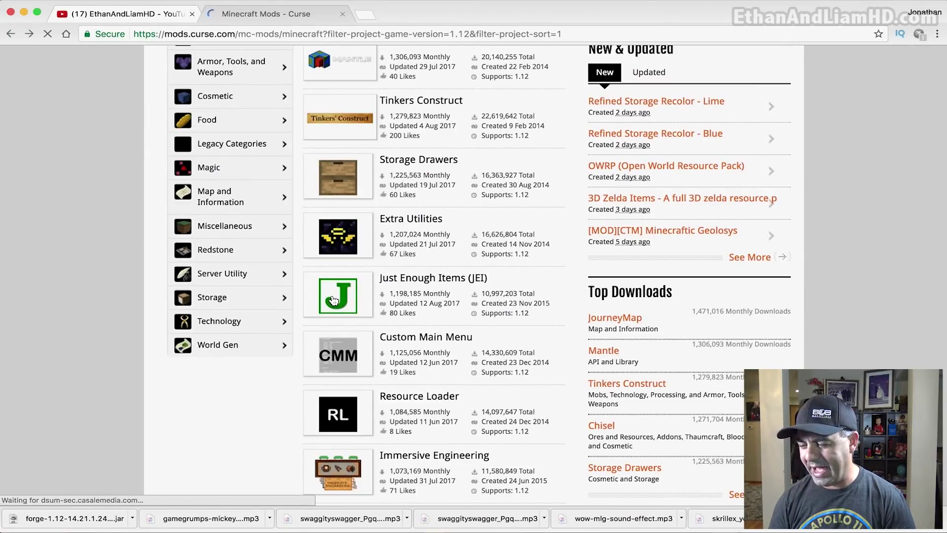
left_click(333, 301)
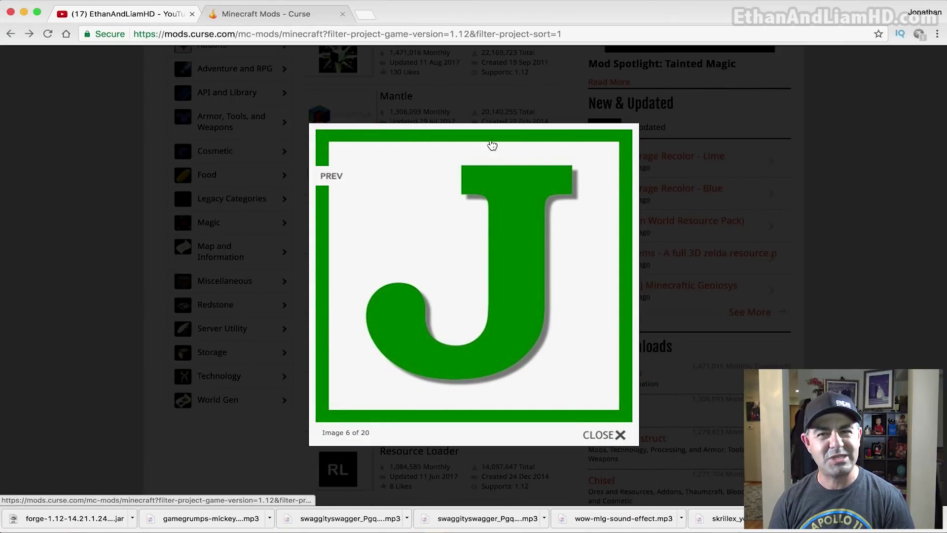
left_click(616, 435)
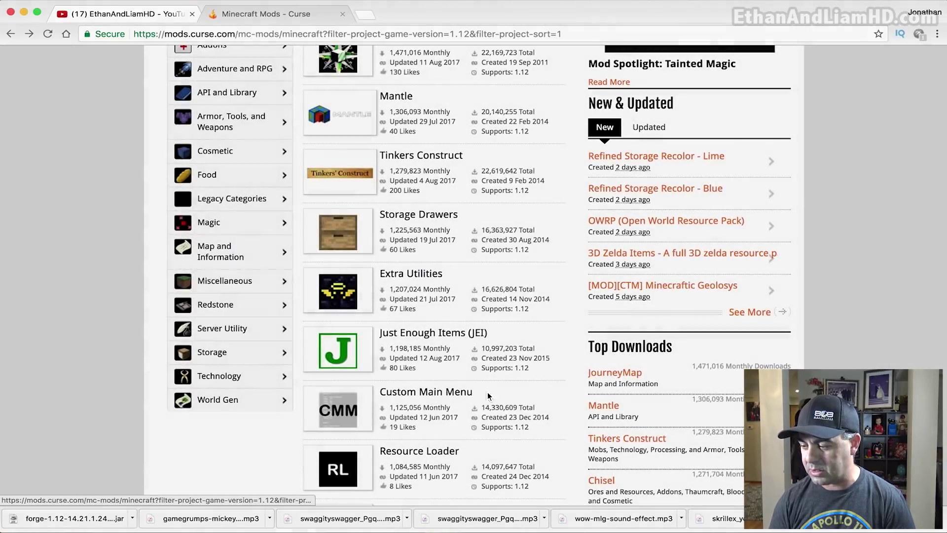
scroll(415, 326, "down", 2)
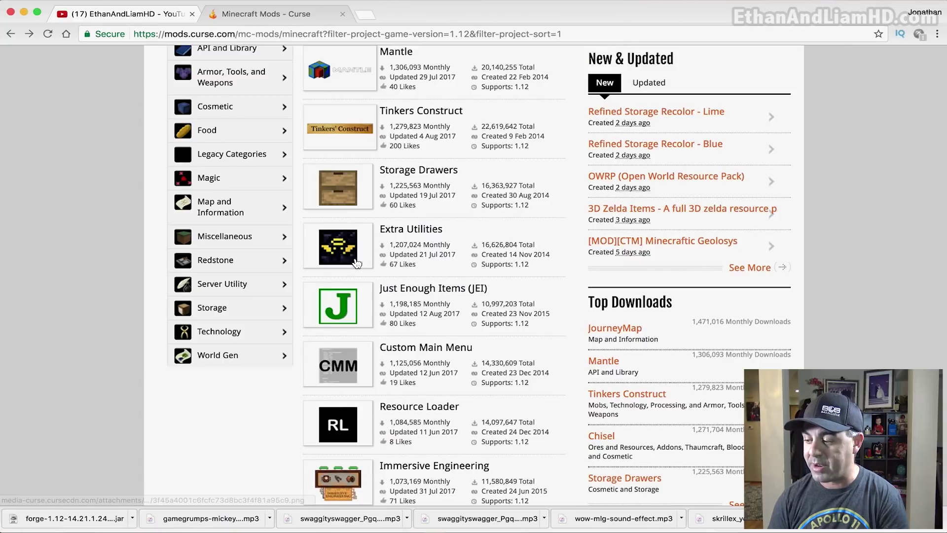
left_click(410, 294)
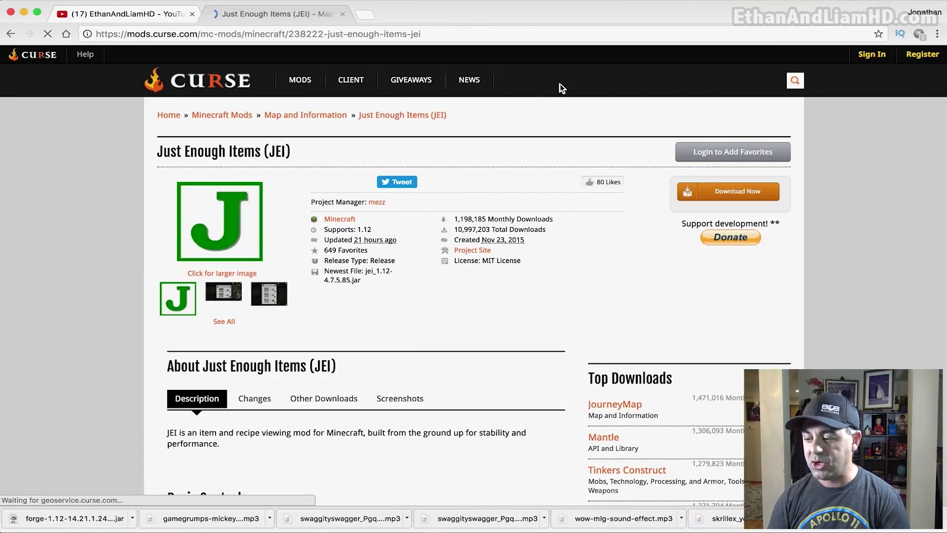
Download jei_1.12-4.7.5.85.jar and keep it despite the harmful-file warning.
scroll(455, 253, "down", 7)
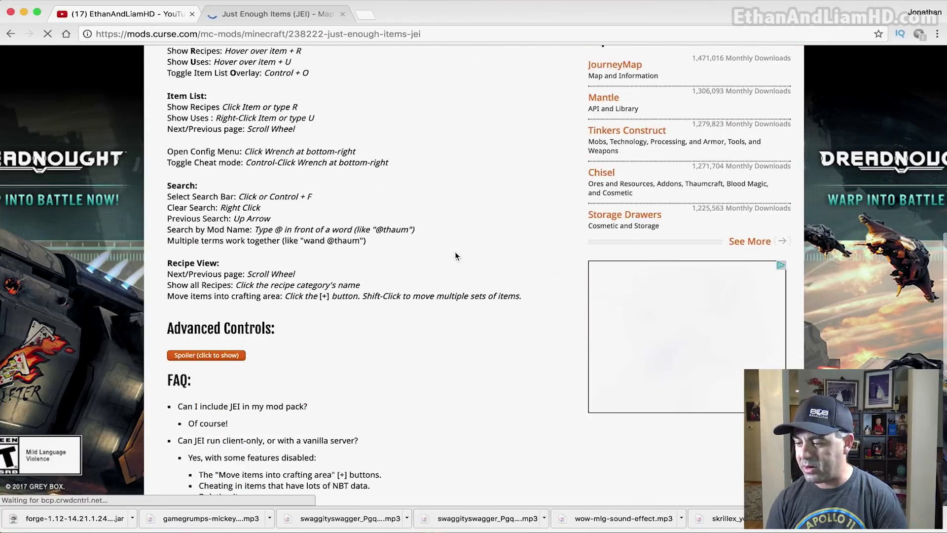
scroll(454, 252, "down", 6)
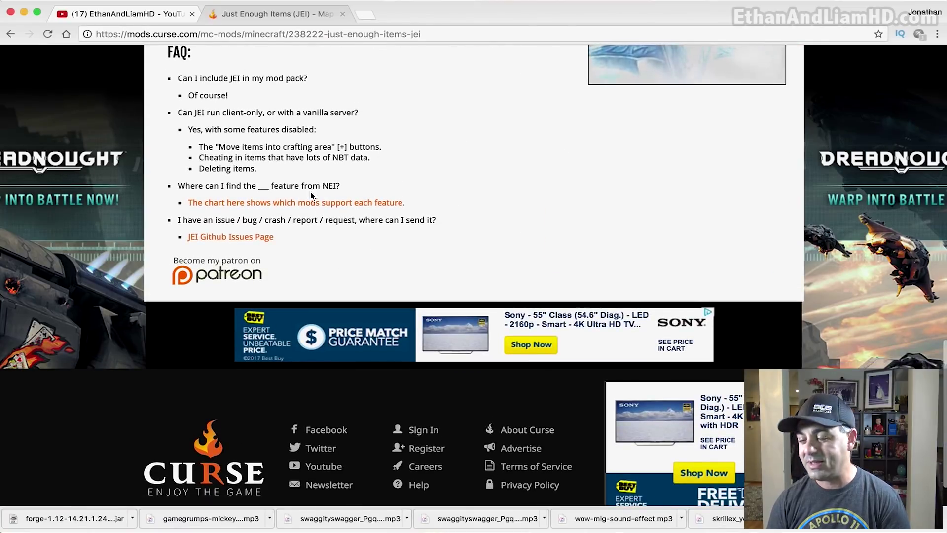
scroll(376, 157, "up", 10)
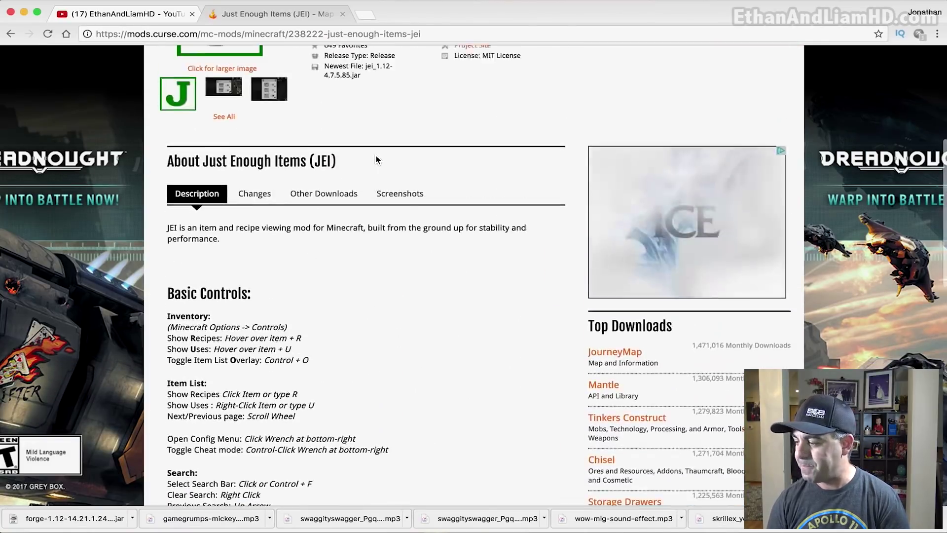
scroll(376, 155, "up", 4)
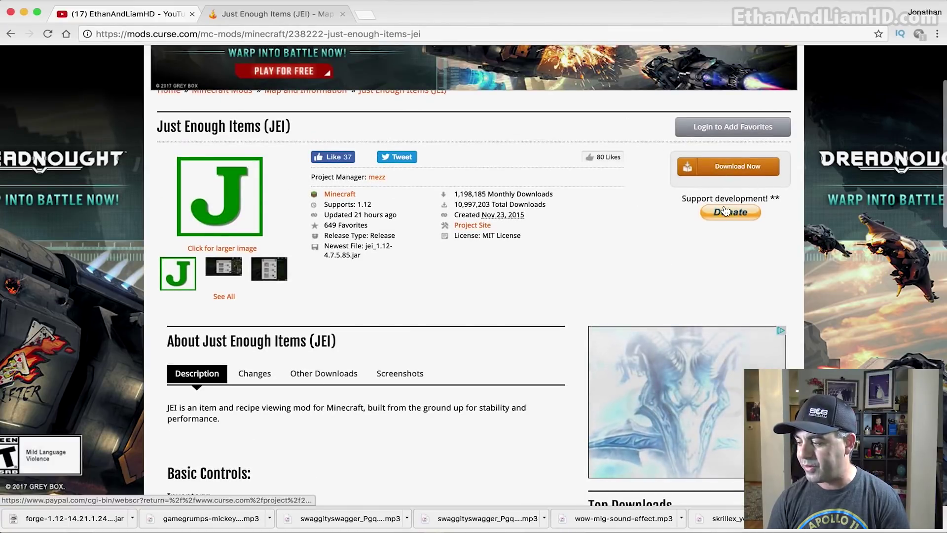
left_click(740, 168)
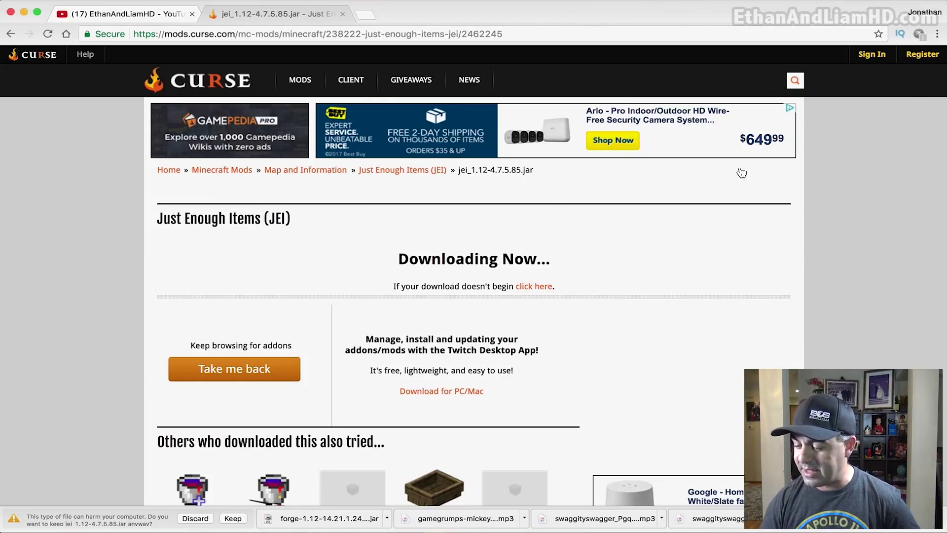
left_click(233, 518)
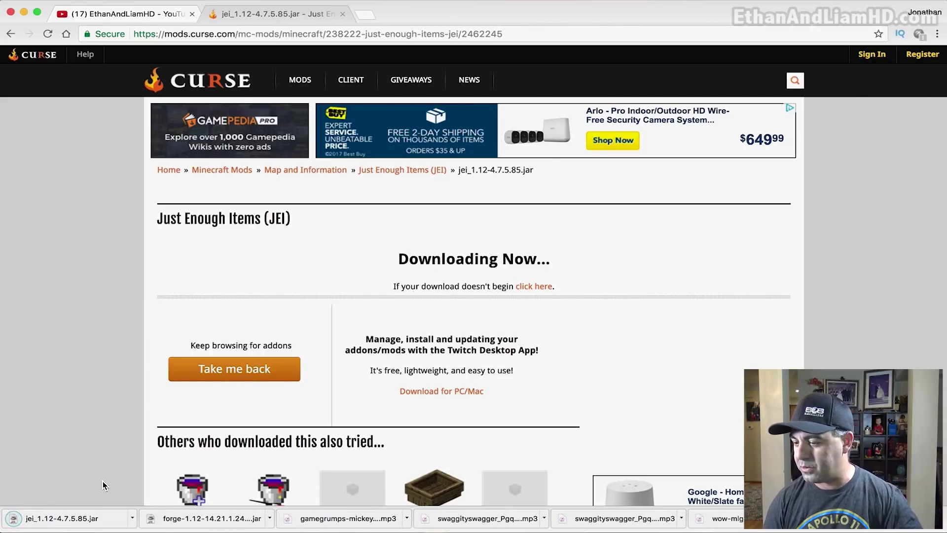
Go back to Curse's 1.12 Minecraft Mods list and open the Tinkers Construct page.
left_click(12, 37)
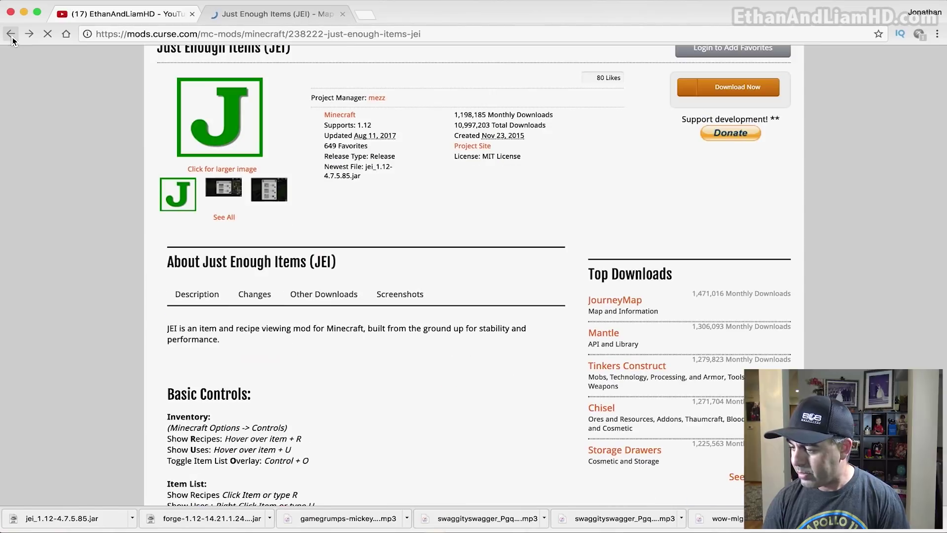
left_click(10, 35)
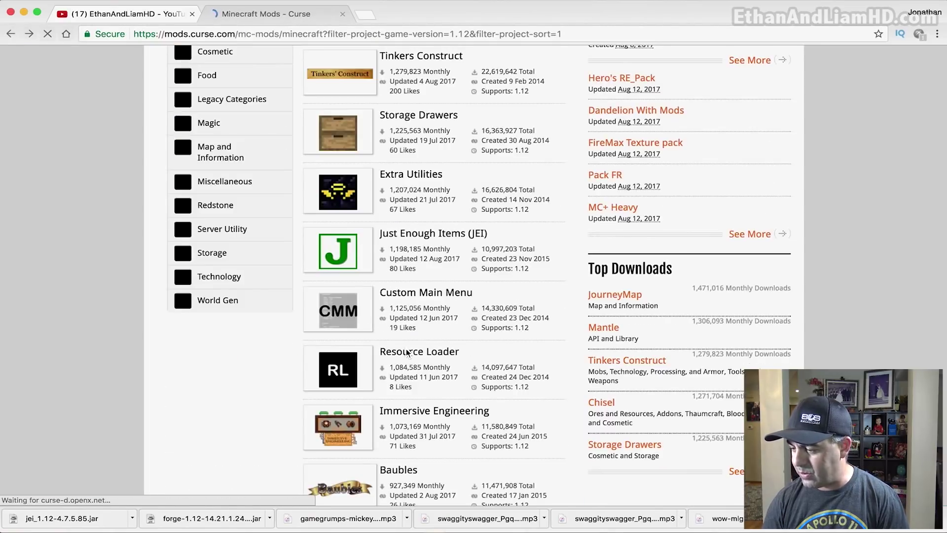
scroll(461, 196, "up", 4)
scroll(461, 195, "up", 2)
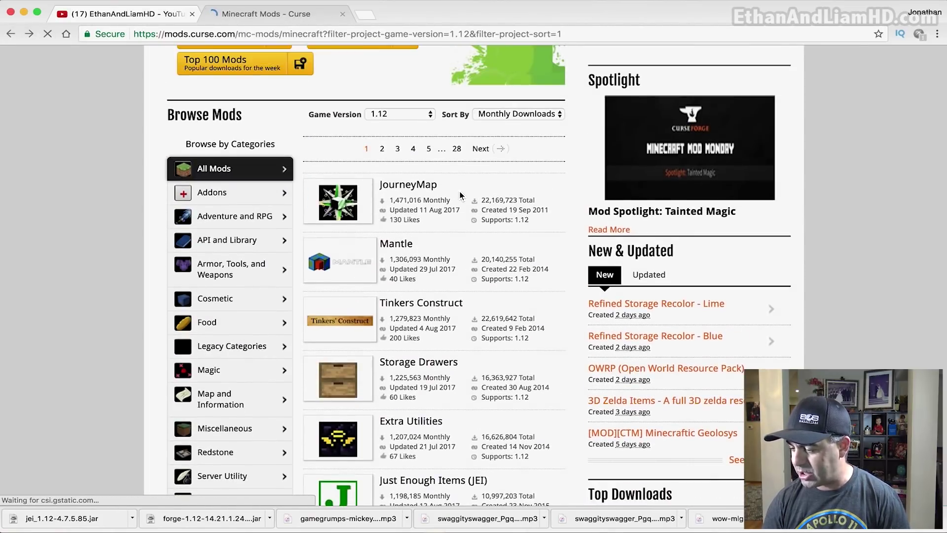
left_click(421, 268)
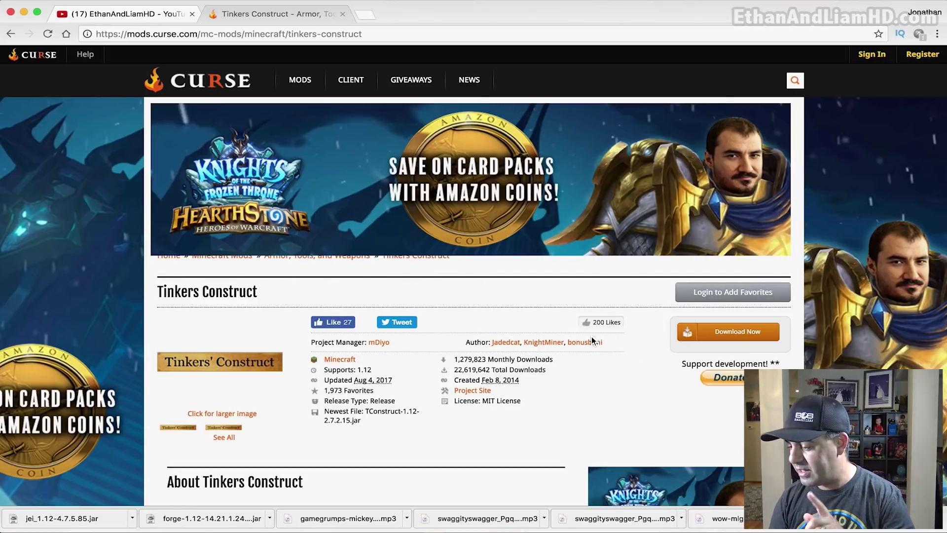
Download the TConstruct-1.12-2.7.2.15.jar file and keep it in Chrome's download bar.
scroll(363, 401, "down", 3)
scroll(363, 401, "down", 3)
scroll(455, 275, "down", 3)
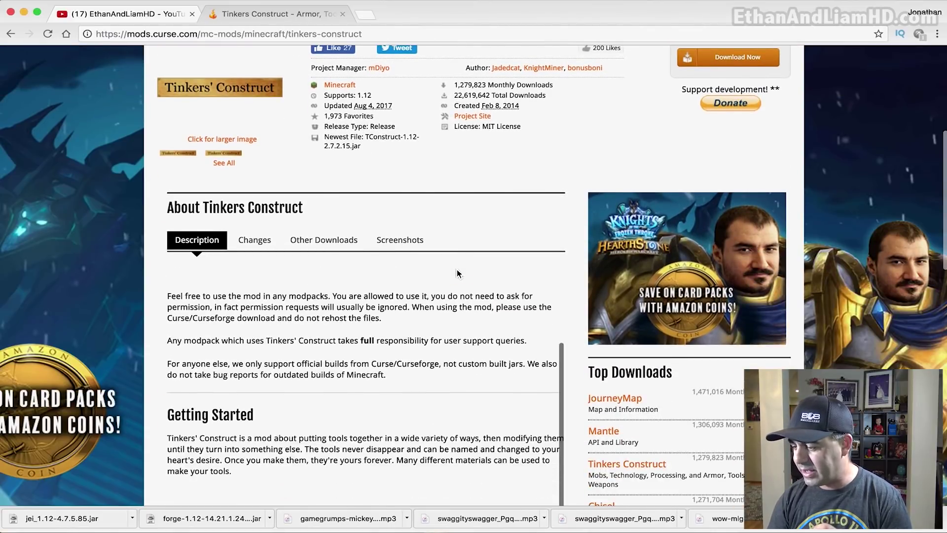
scroll(524, 305, "down", 3)
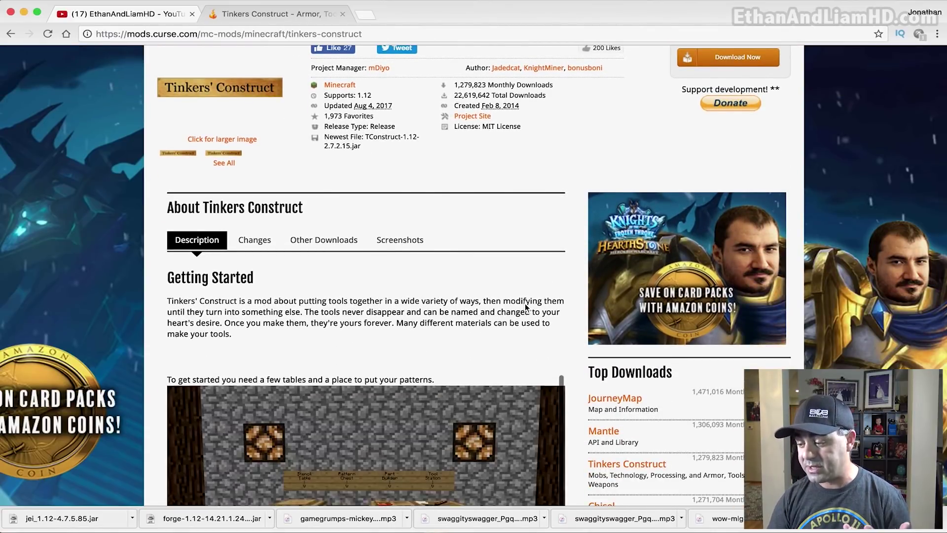
scroll(524, 304, "down", 3)
scroll(651, 276, "down", 5)
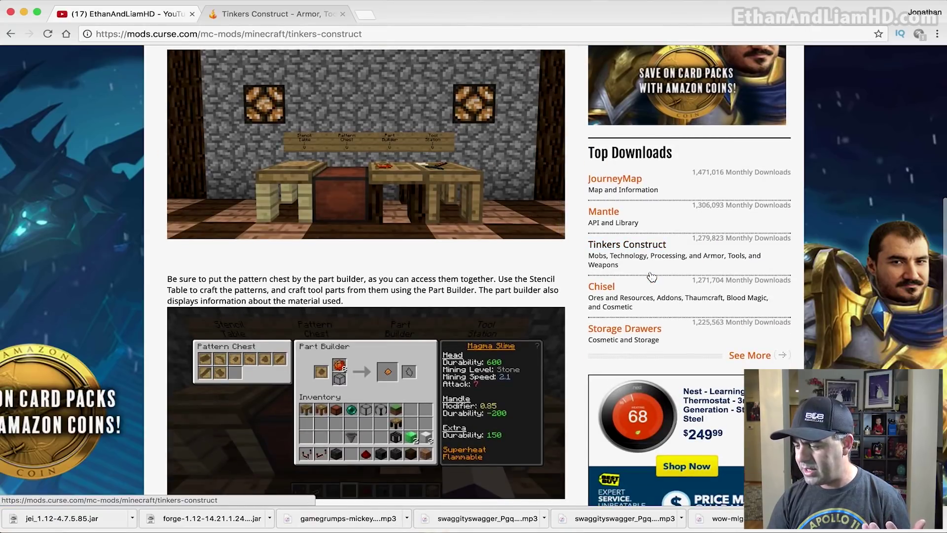
scroll(365, 286, "up", 5)
scroll(96, 296, "down", 8)
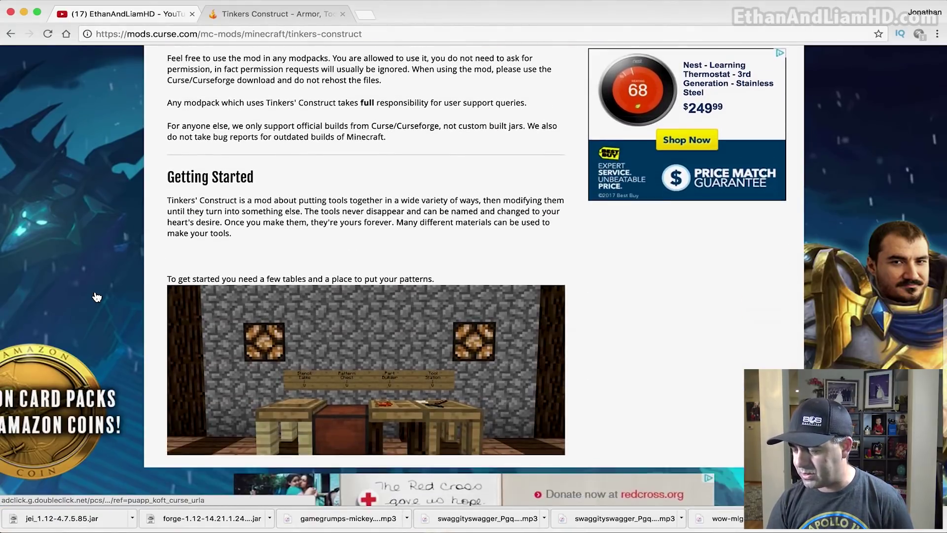
scroll(97, 296, "down", 2)
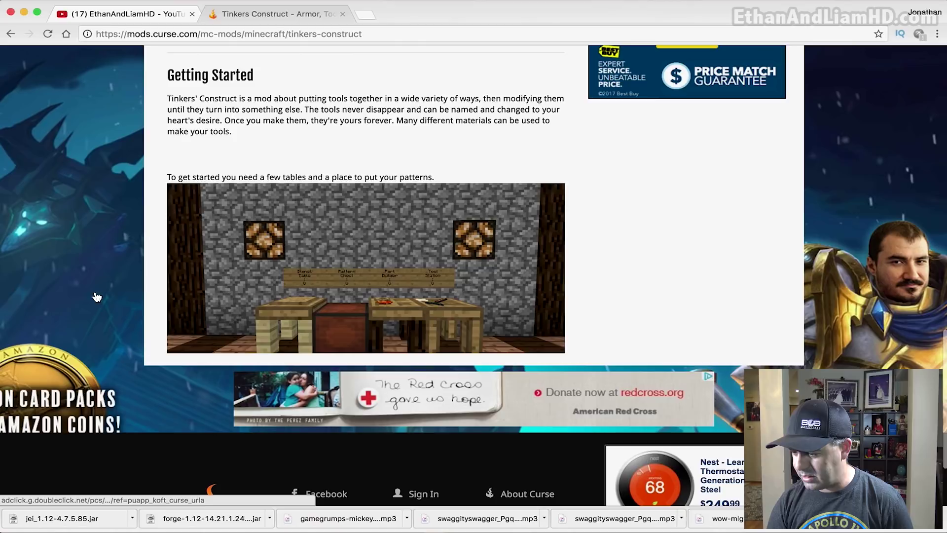
scroll(387, 213, "up", 10)
left_click(723, 332)
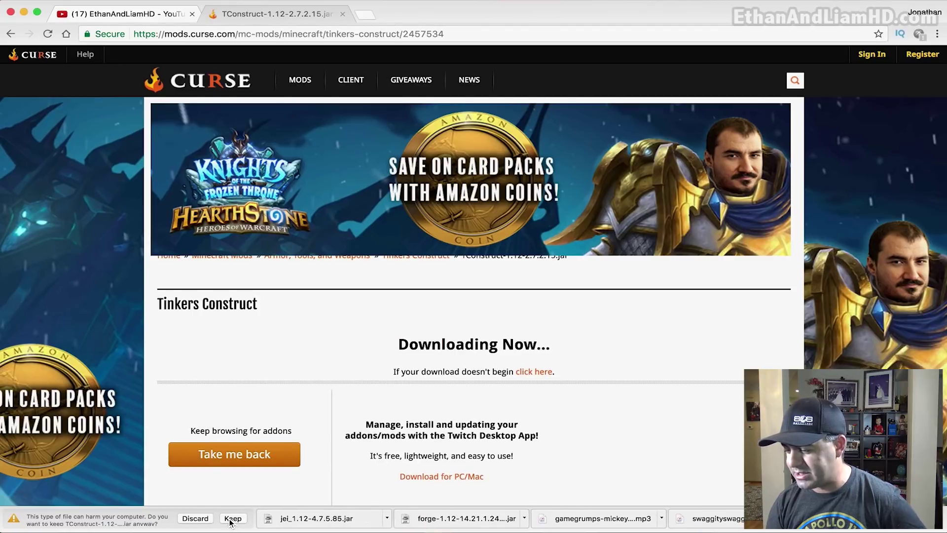
left_click(230, 518)
Download and keep Mantle-1.12-1.3.1.18.jar from its Curse page, then minimize Chrome.
left_click(13, 37)
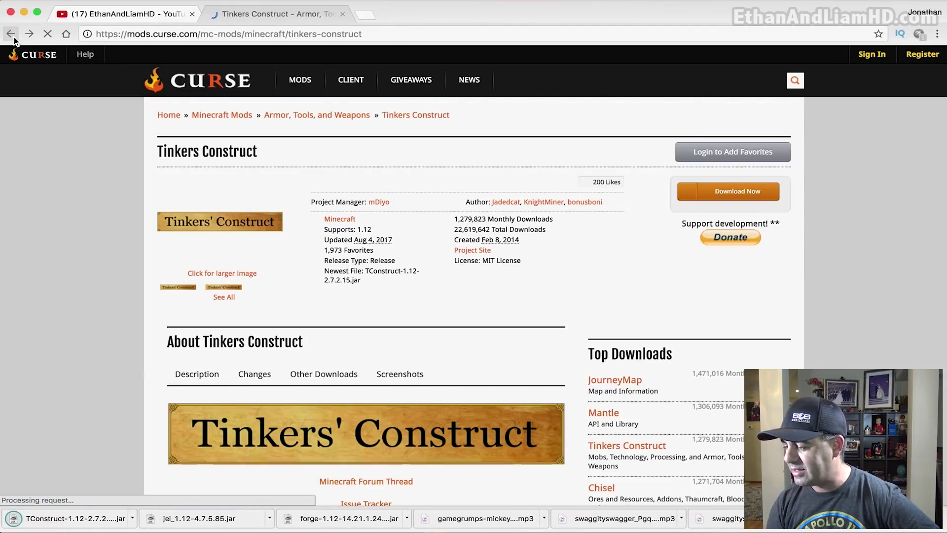
left_click(14, 37)
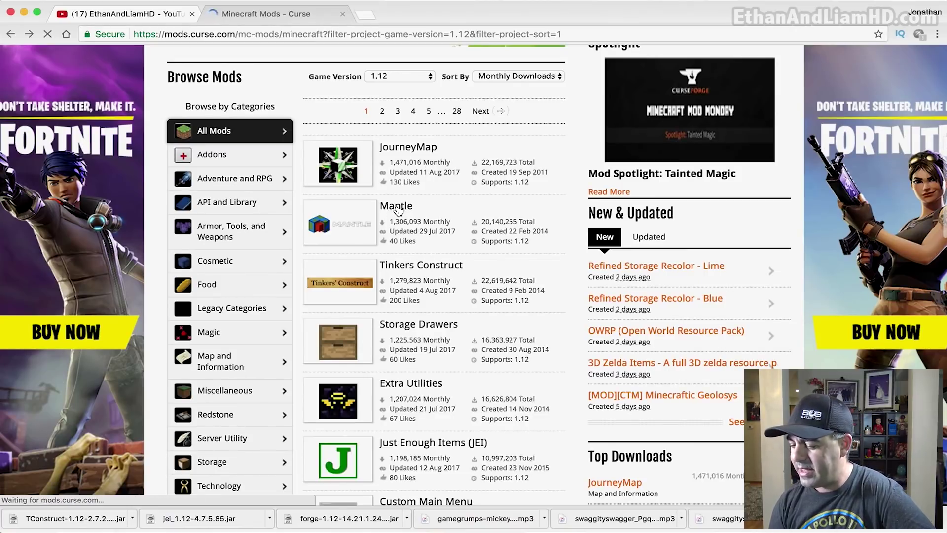
left_click(397, 207)
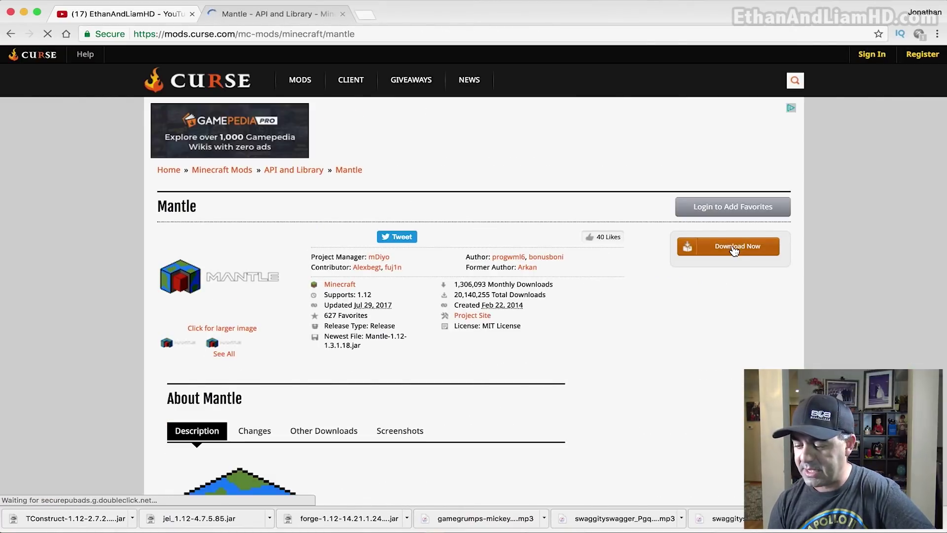
left_click(734, 248)
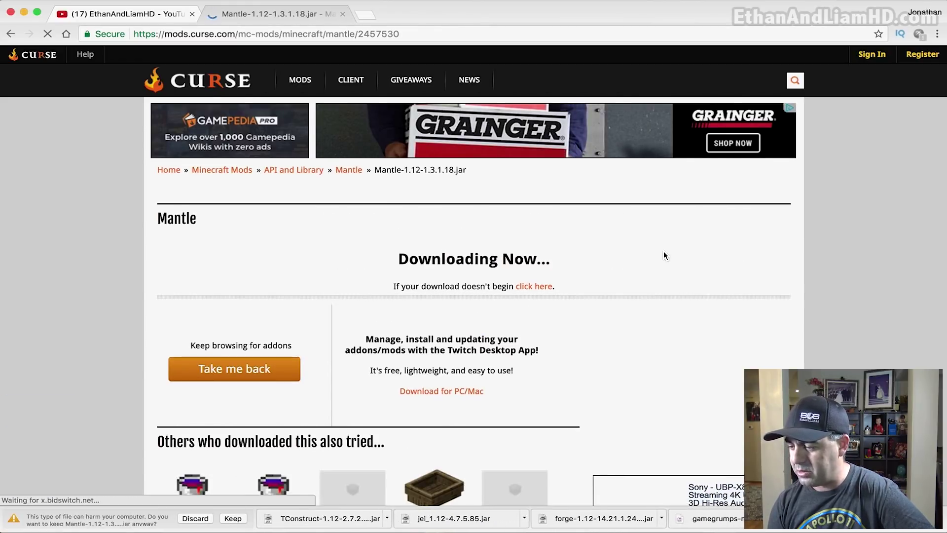
left_click(233, 518)
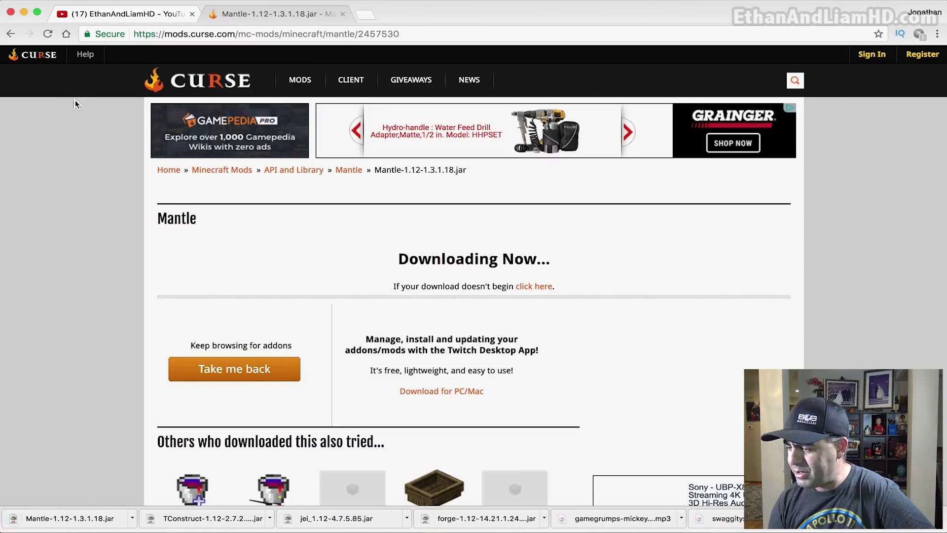
left_click(24, 12)
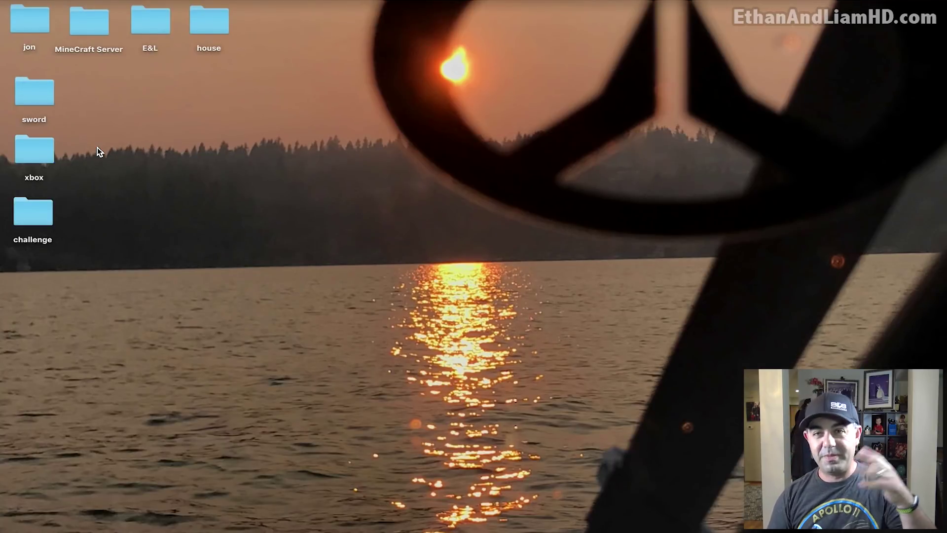
Open a Finder window showing the Downloads folder.
mouse_move(91, 519)
left_click(40, 516)
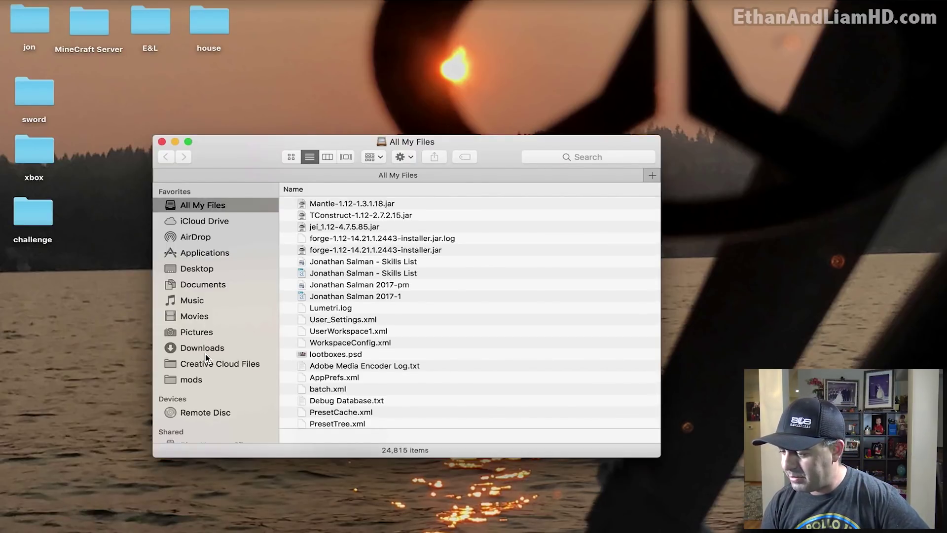
left_click(206, 351)
Drag the Mantle, TConstruct and jei jars onto the desktop's left column.
left_click(342, 203)
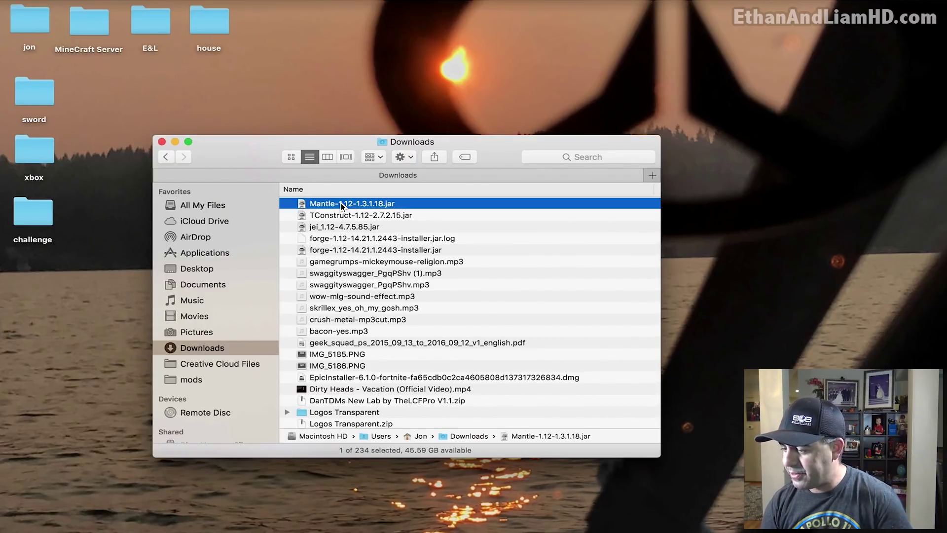
left_click(350, 228, "shift")
left_click_drag(300, 204, 140, 91)
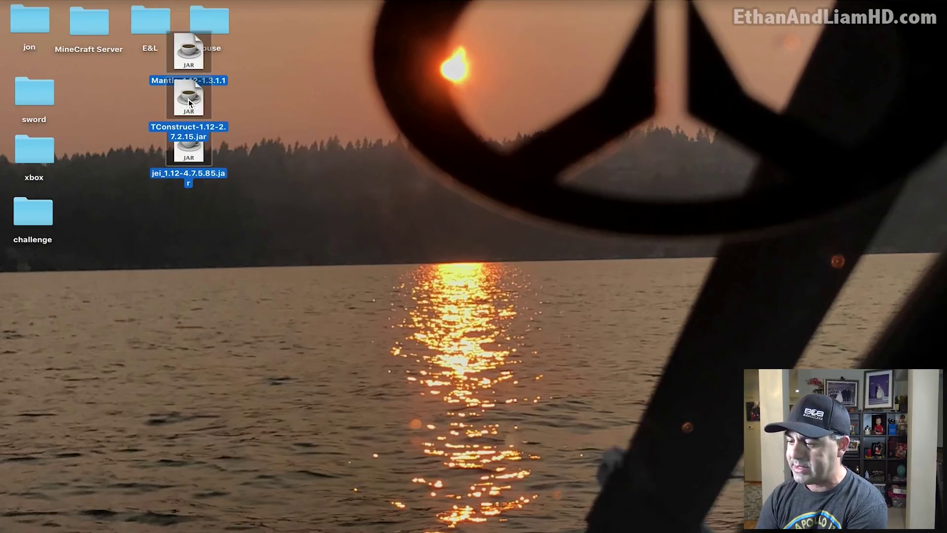
left_click_drag(190, 104, 33, 333)
left_click(213, 285)
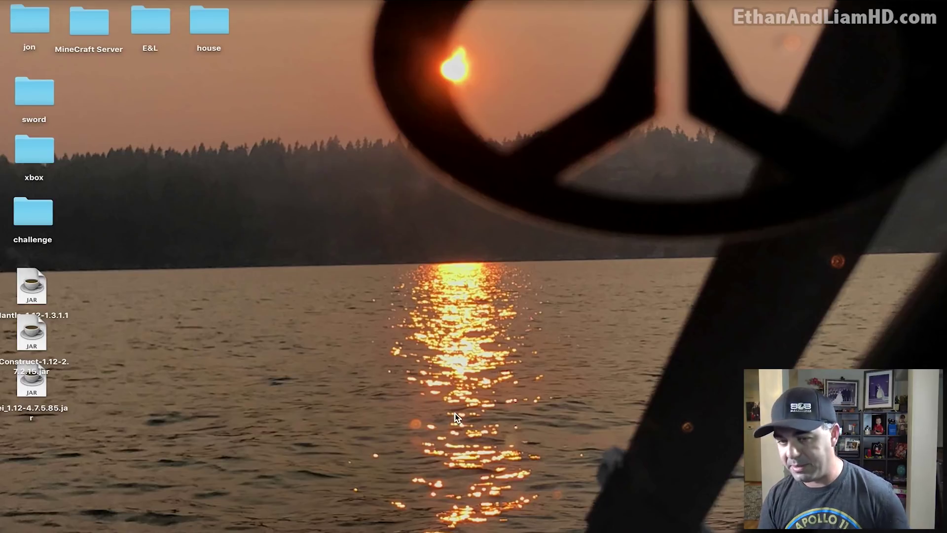
Use Go to Folder to navigate to ~/Library/Application Support/minecraft.
mouse_move(527, 529)
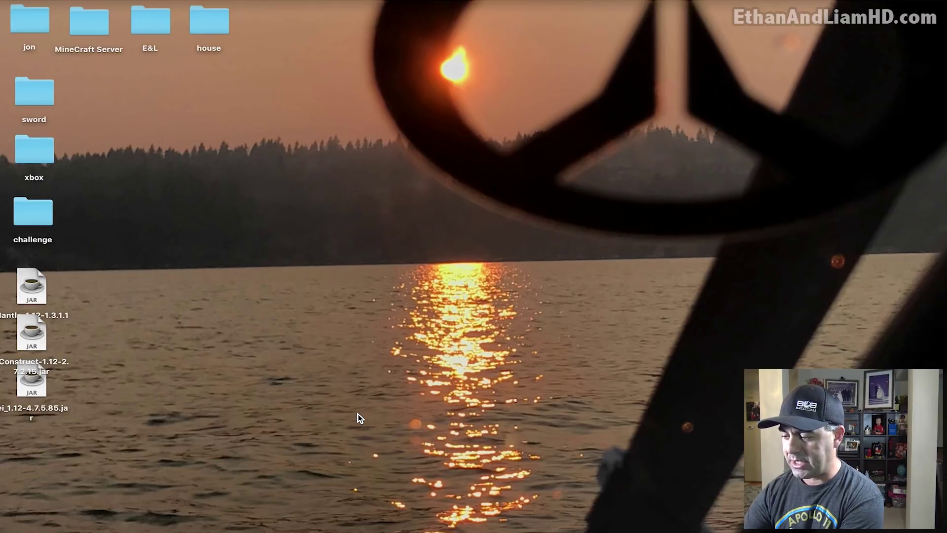
key("super+shift+g")
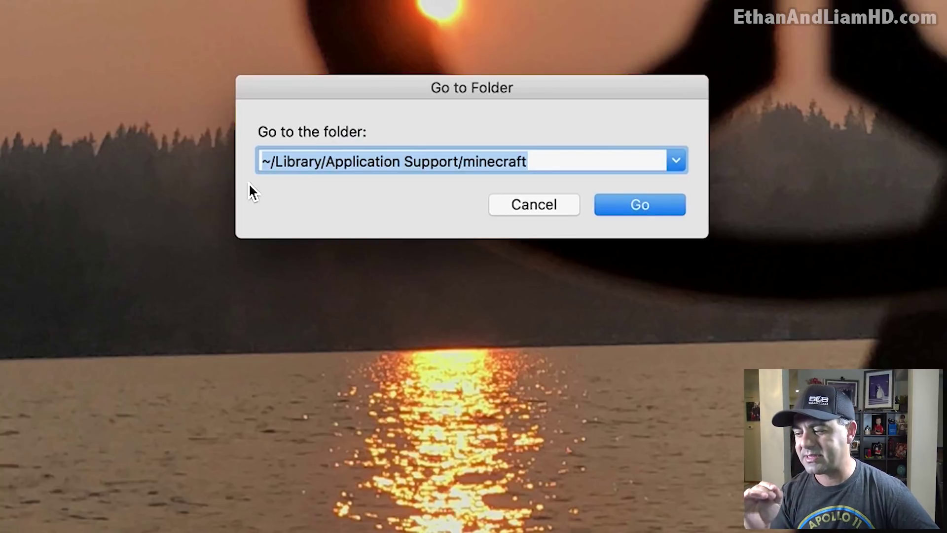
left_click(660, 207)
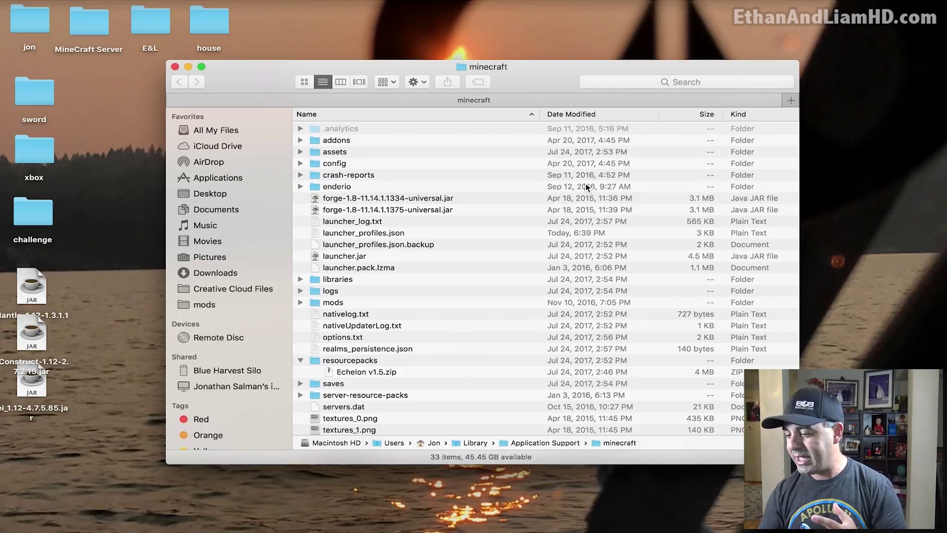
Move the old mods folder from minecraft onto the desktop and enlarge the window.
left_click(319, 303)
key("Right")
key("Left")
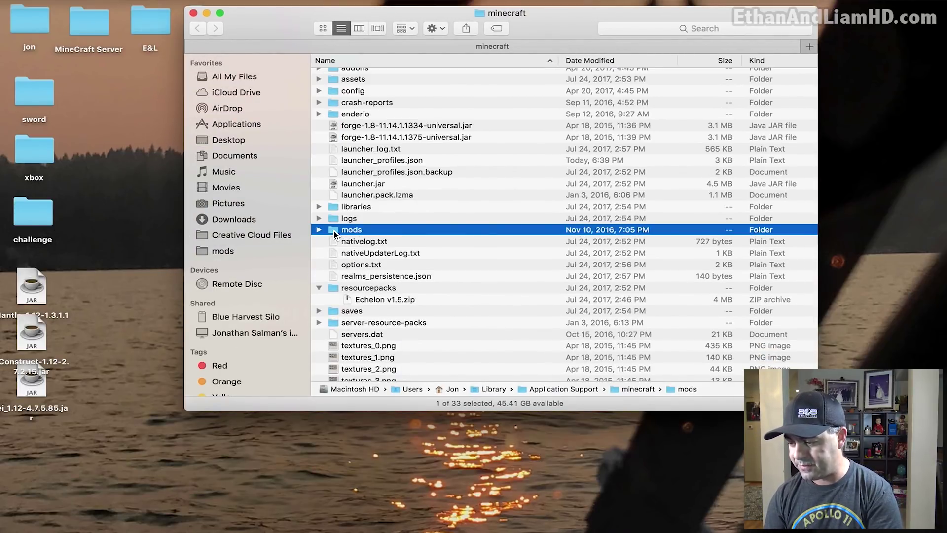
left_click_drag(333, 231, 116, 128)
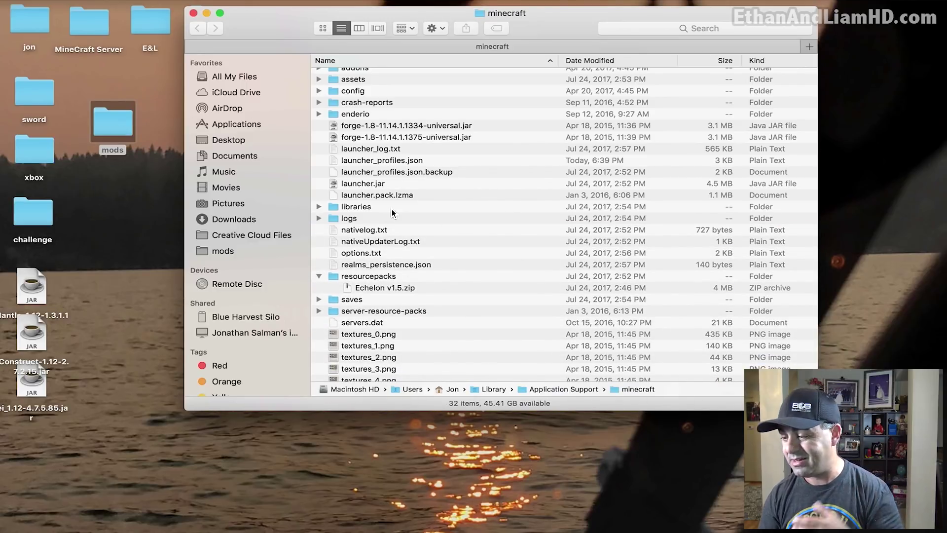
left_click_drag(117, 122, 106, 102)
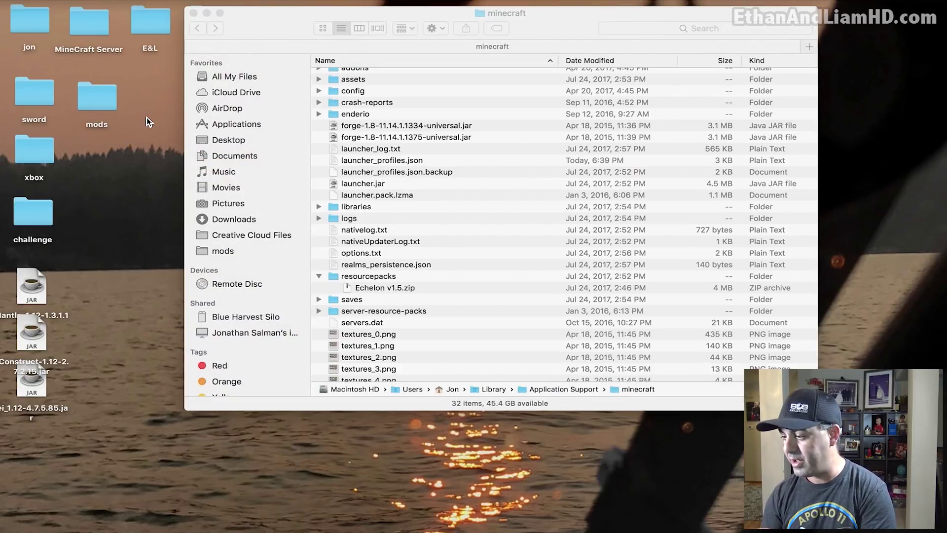
double_click(489, 403)
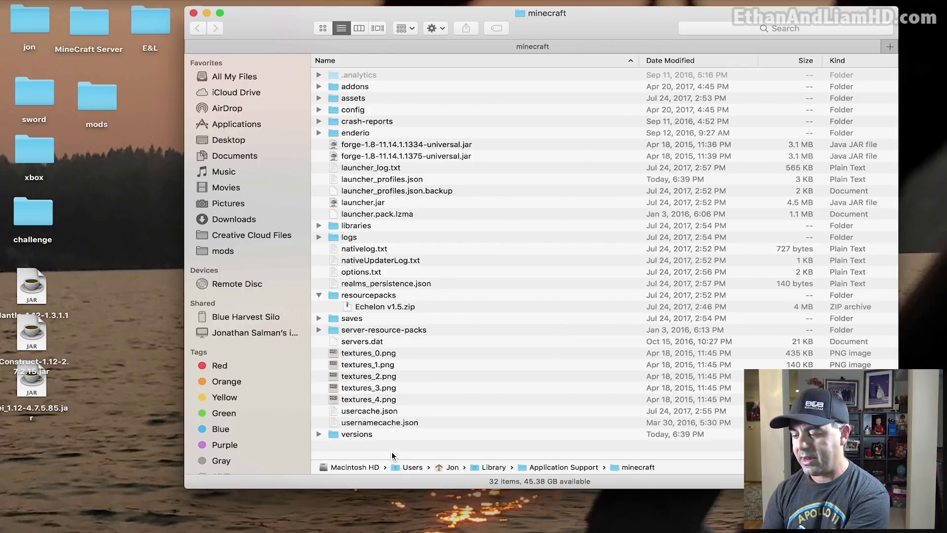
Create a new folder named 'mods' inside the minecraft folder.
right_click(393, 455)
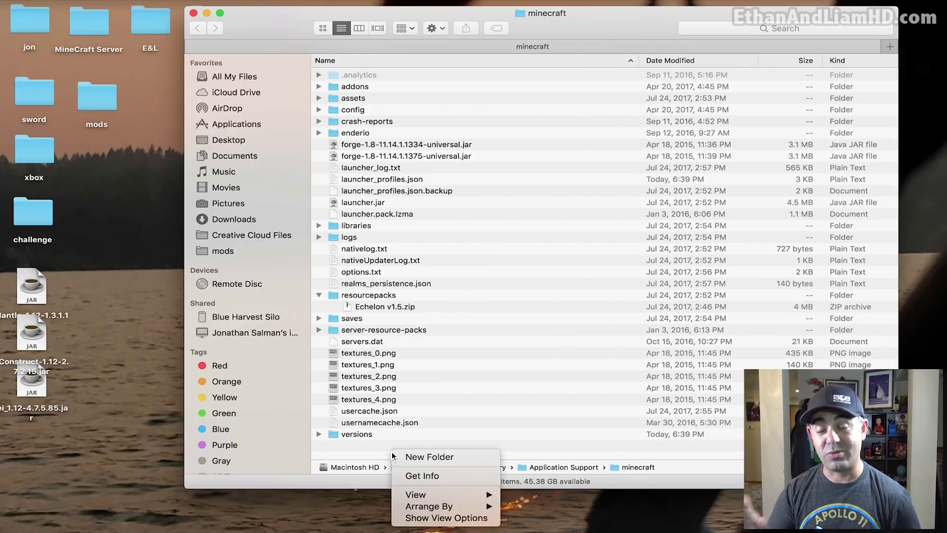
left_click(445, 458)
type("mods")
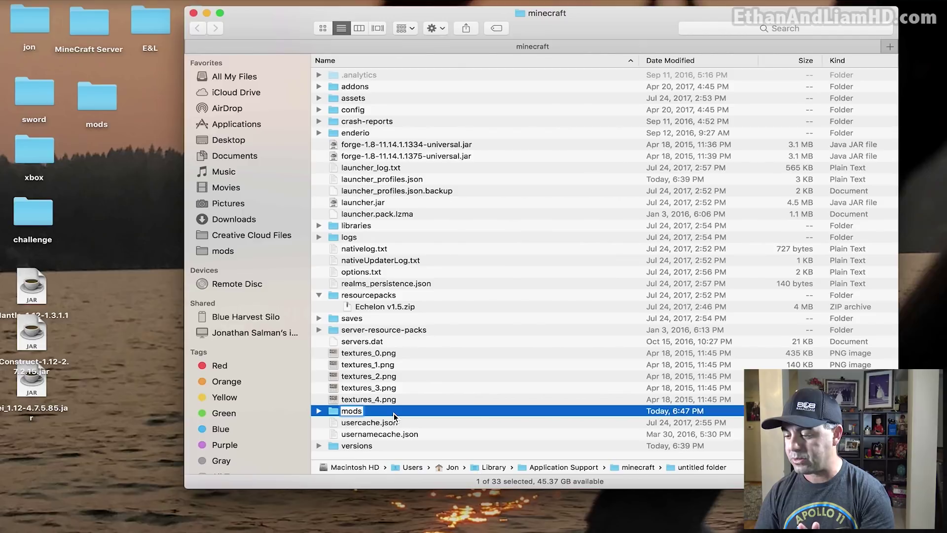
key("Return")
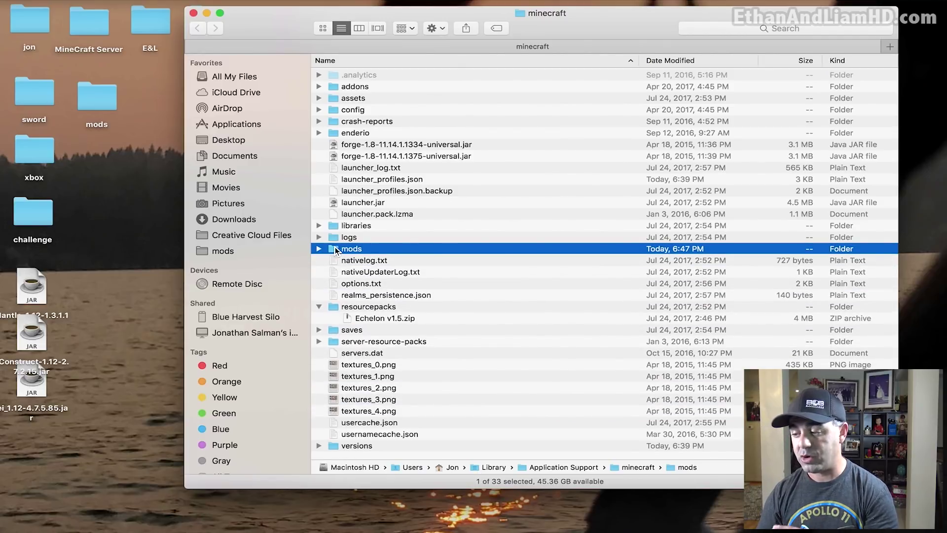
Drag the jei, Mantle and TConstruct jars from the desktop into the new mods folder.
left_click(319, 249)
left_click_drag(101, 426, 335, 248)
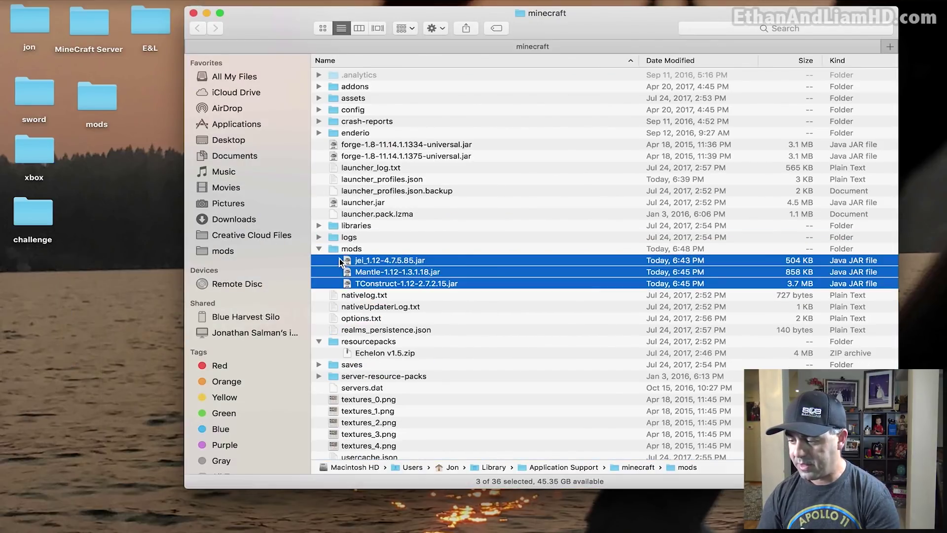
double_click(334, 249)
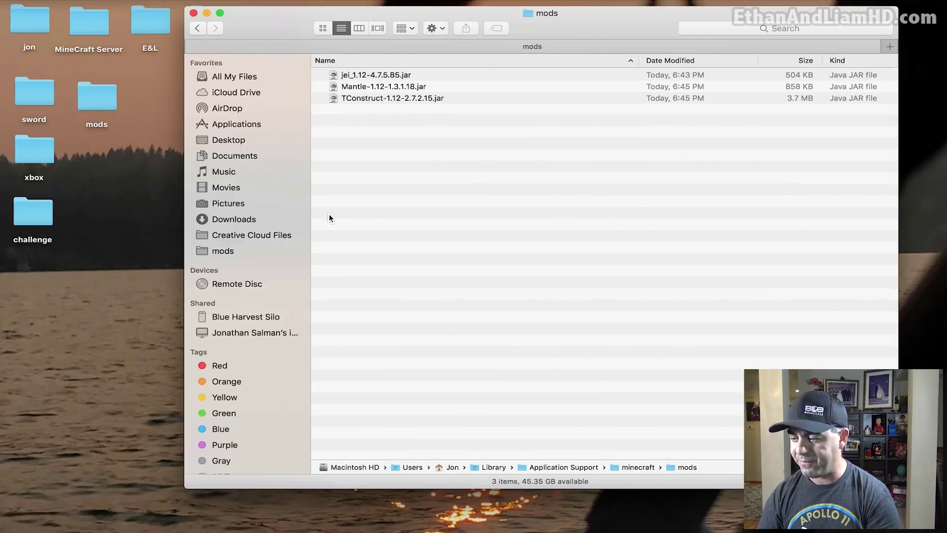